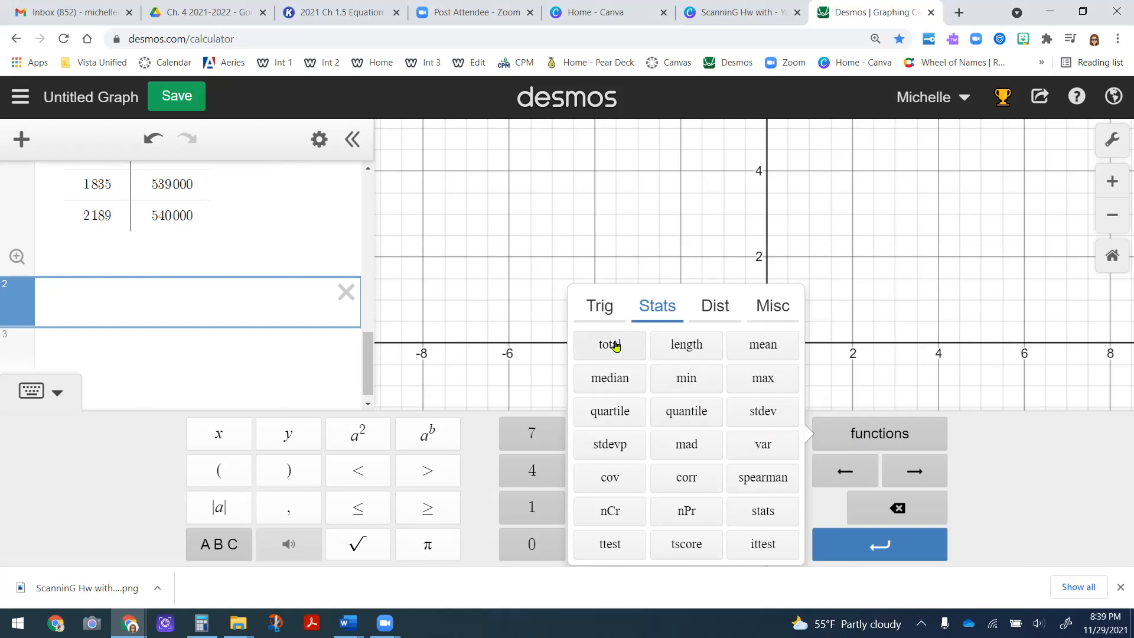
- Calculate total(x₁) in the empty expression line and compare it with the square-feet checksum in the Kami worksheet
left_click(613, 345)
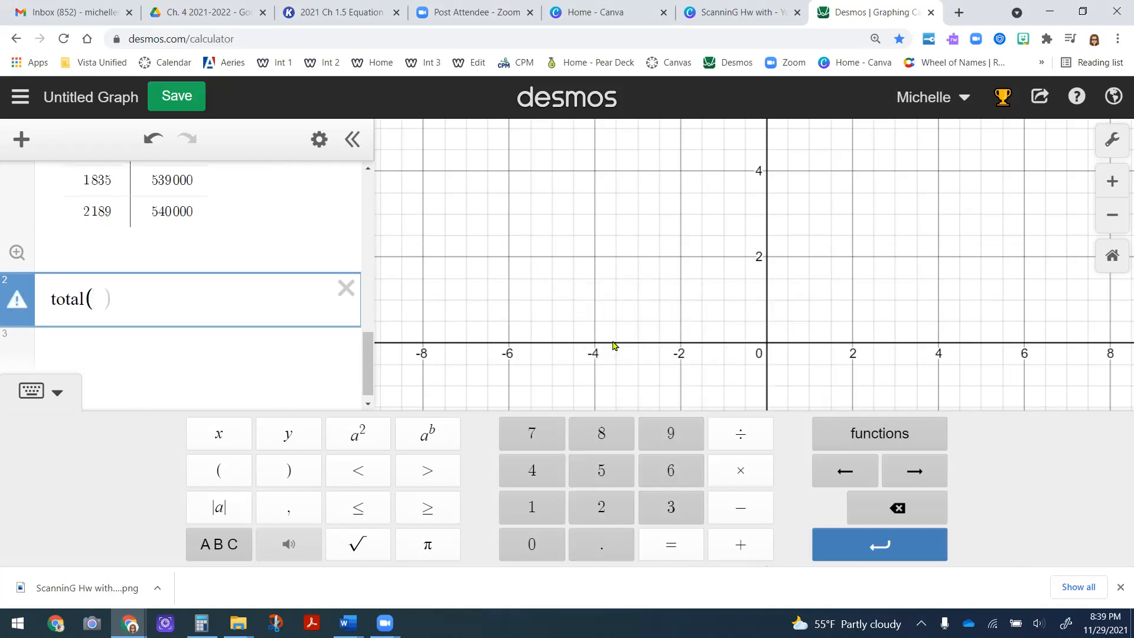
type("x")
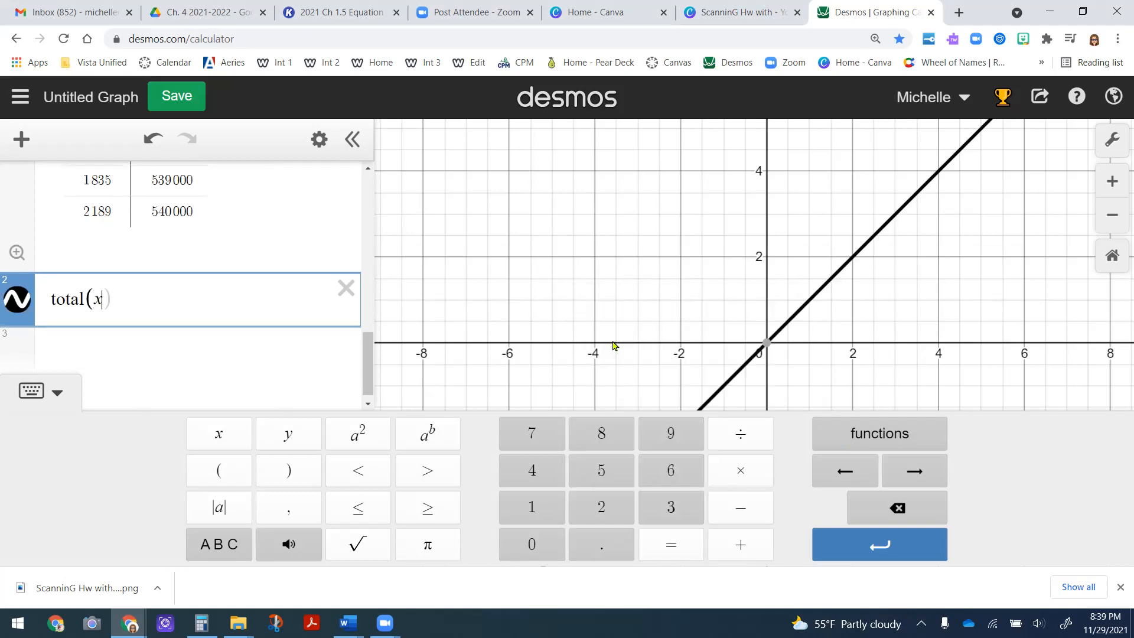
type("1")
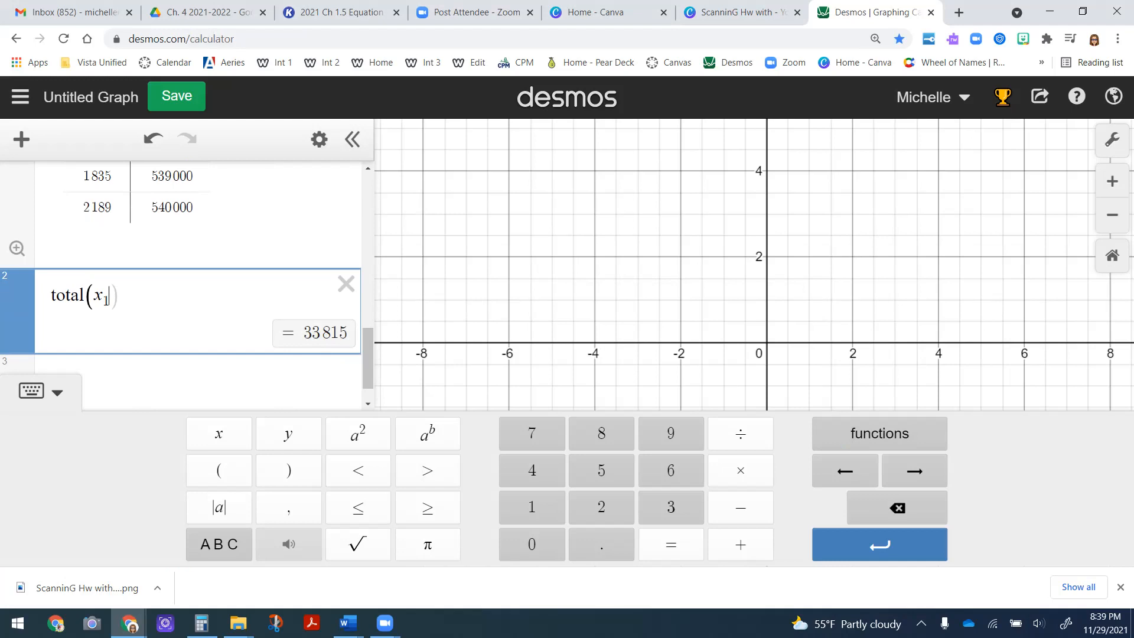
left_click_drag(377, 6, 420, 85)
scroll(568, 300, "down", 8)
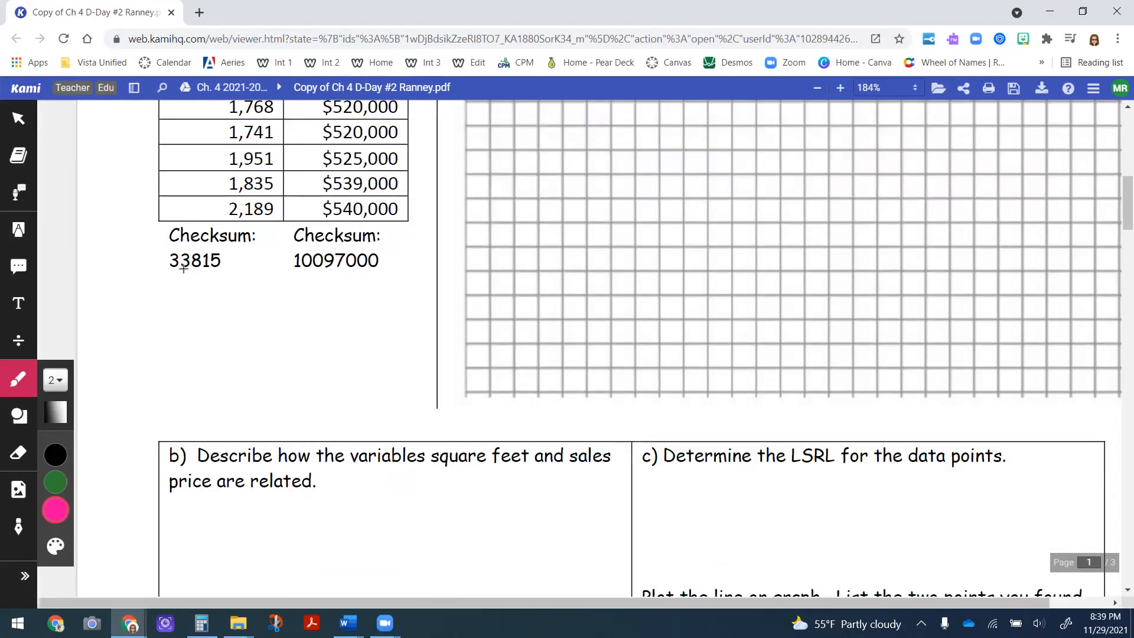
left_click_drag(134, 12, 1133, 48)
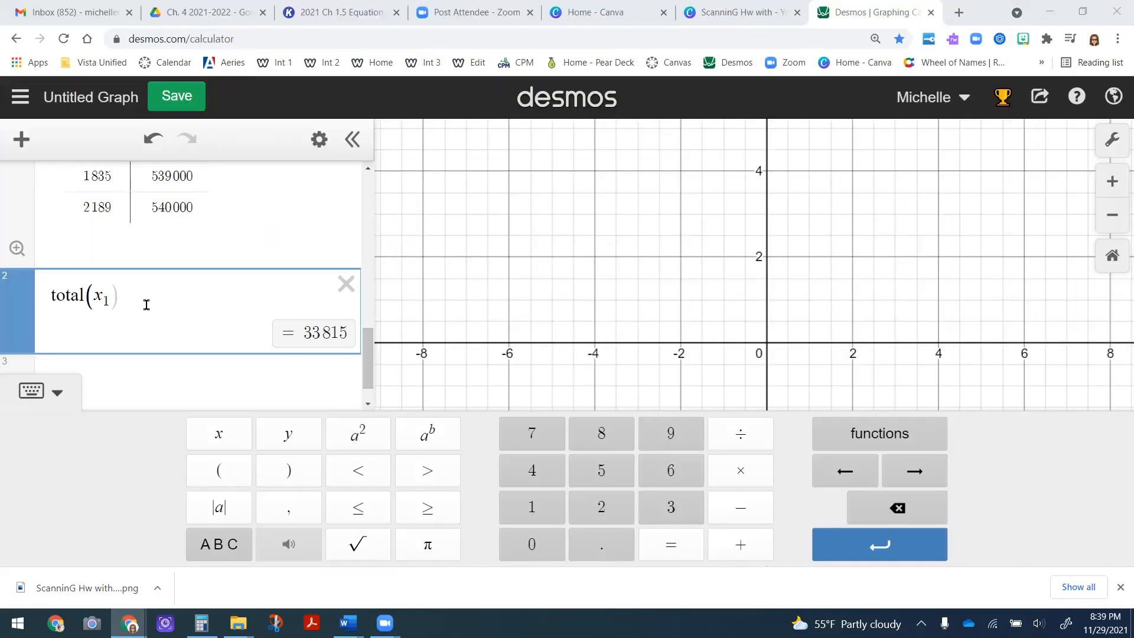
- Change the total's argument to y₁ and compare the result with the sales-price checksum in the Kami worksheet
double_click(98, 297)
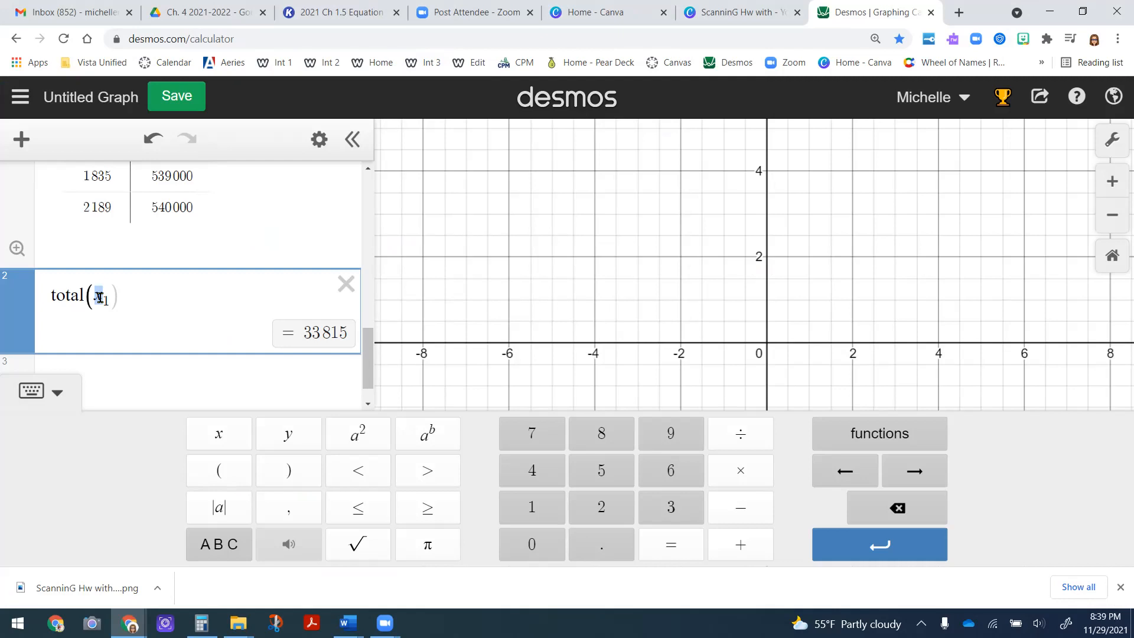
type("y")
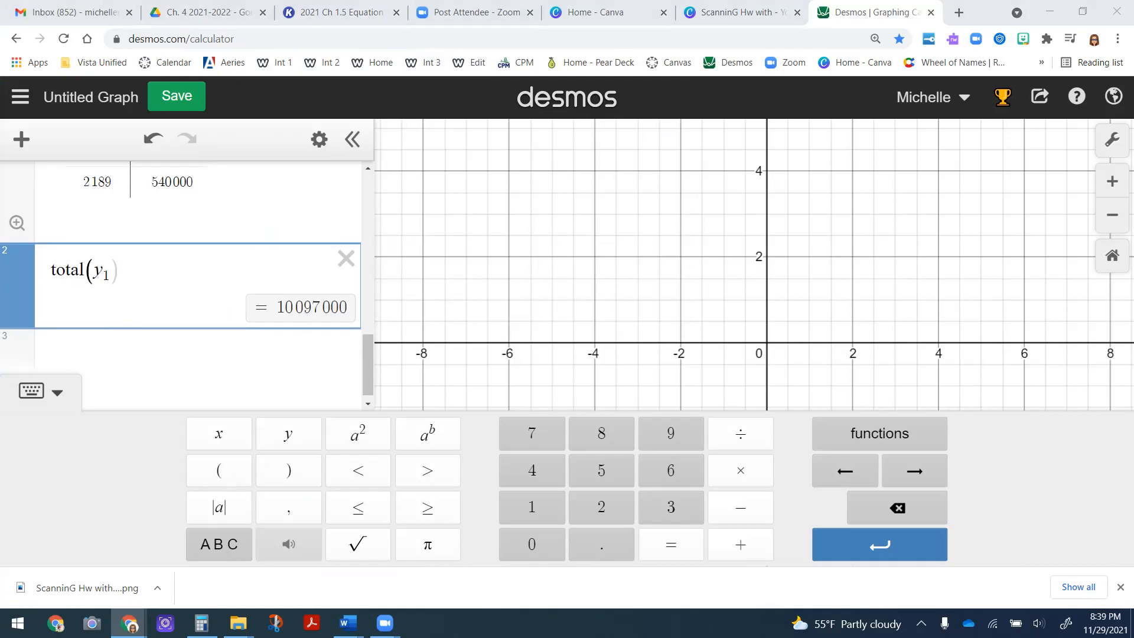
left_click_drag(1133, 53, 323, 55)
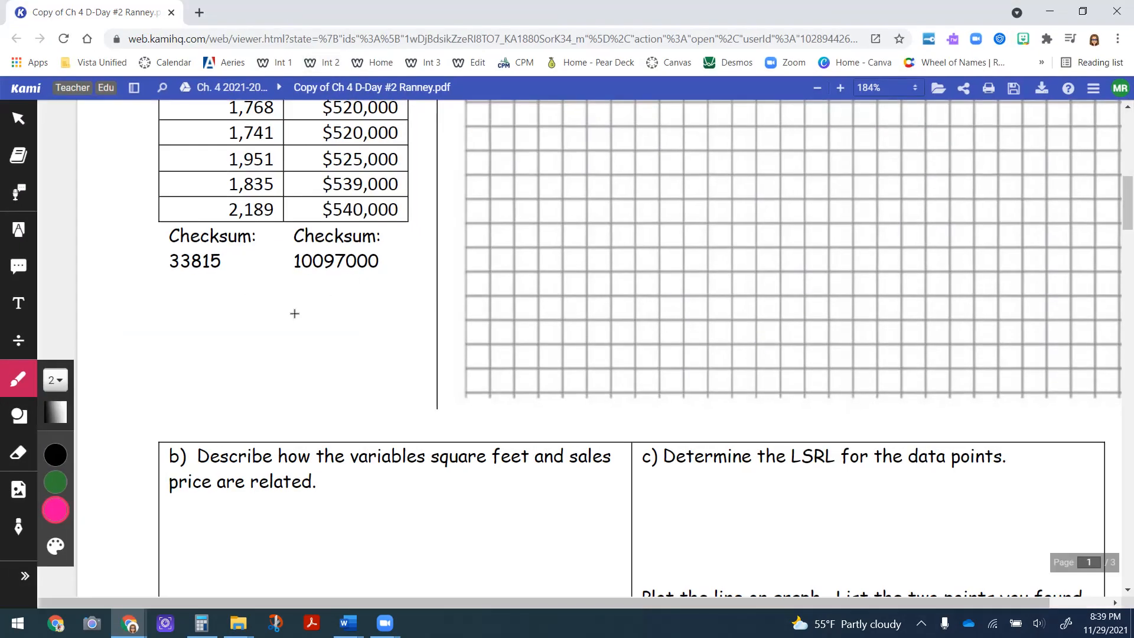
left_click_drag(125, 12, 731, 83)
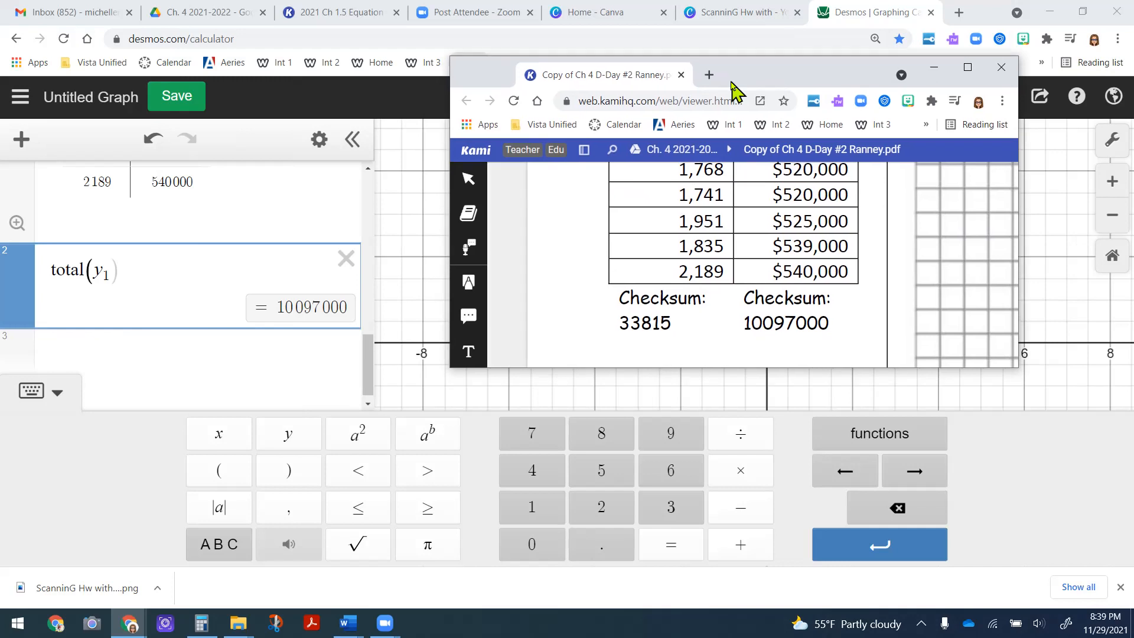
left_click(372, 318)
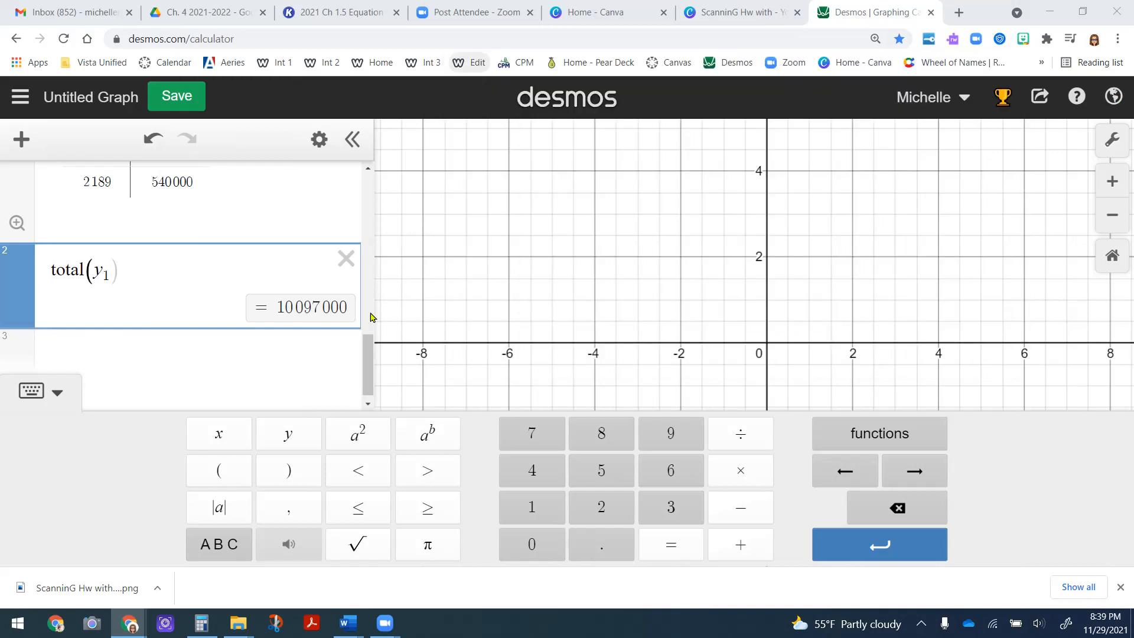
- Add the linear regression y₁ ~ mx₁ + b as a new expression below the total and view its statistics and parameters
left_click(56, 390)
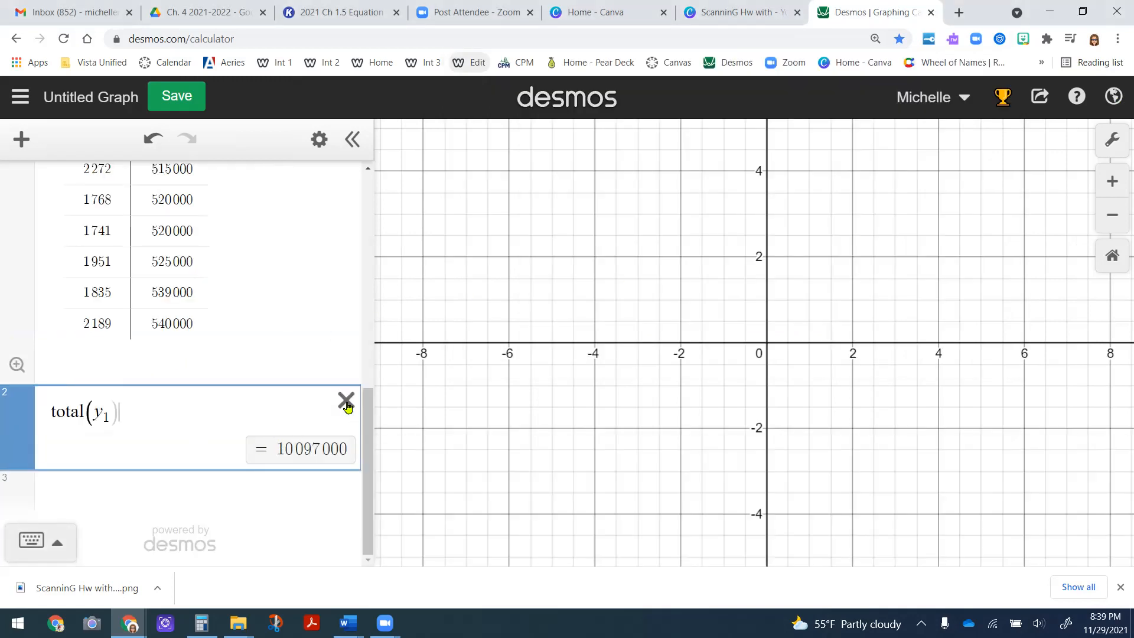
left_click(96, 484)
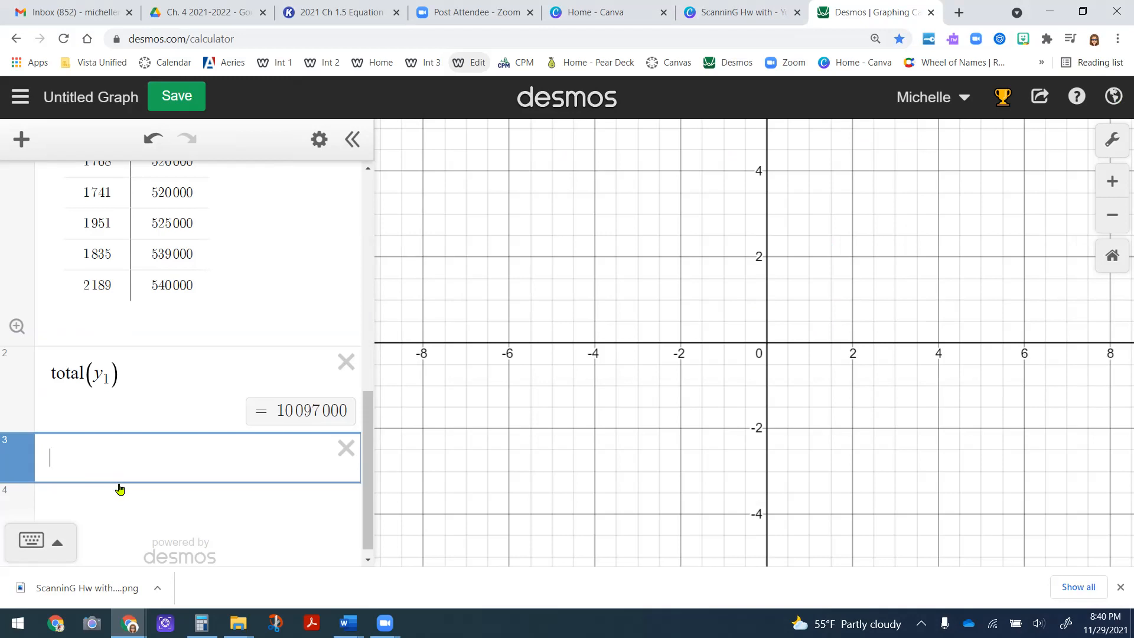
type("y1")
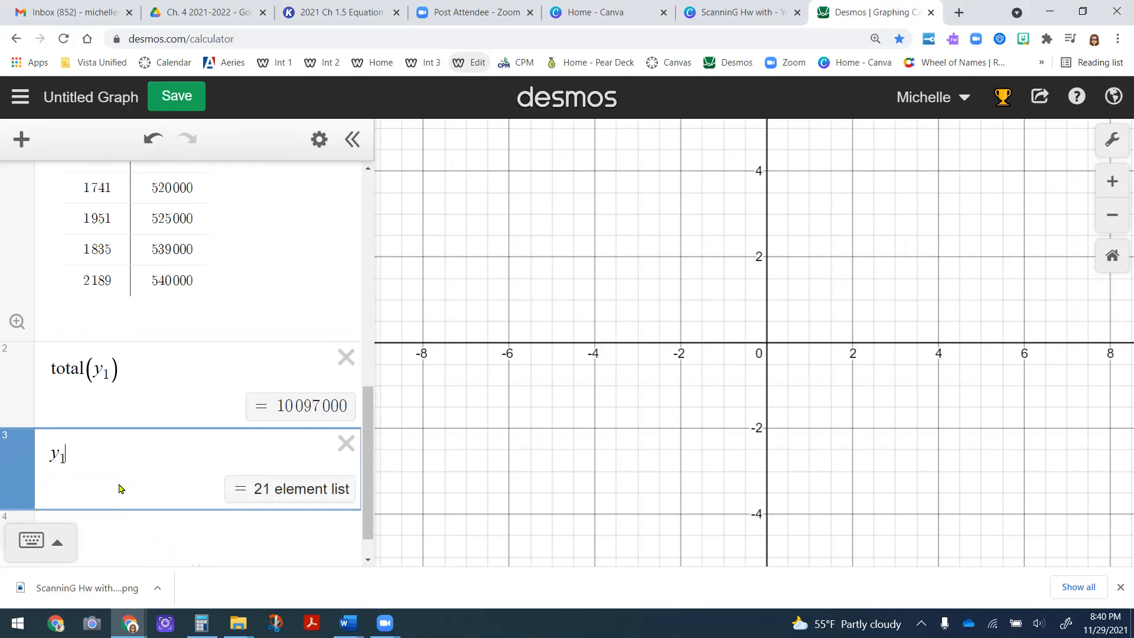
type("~")
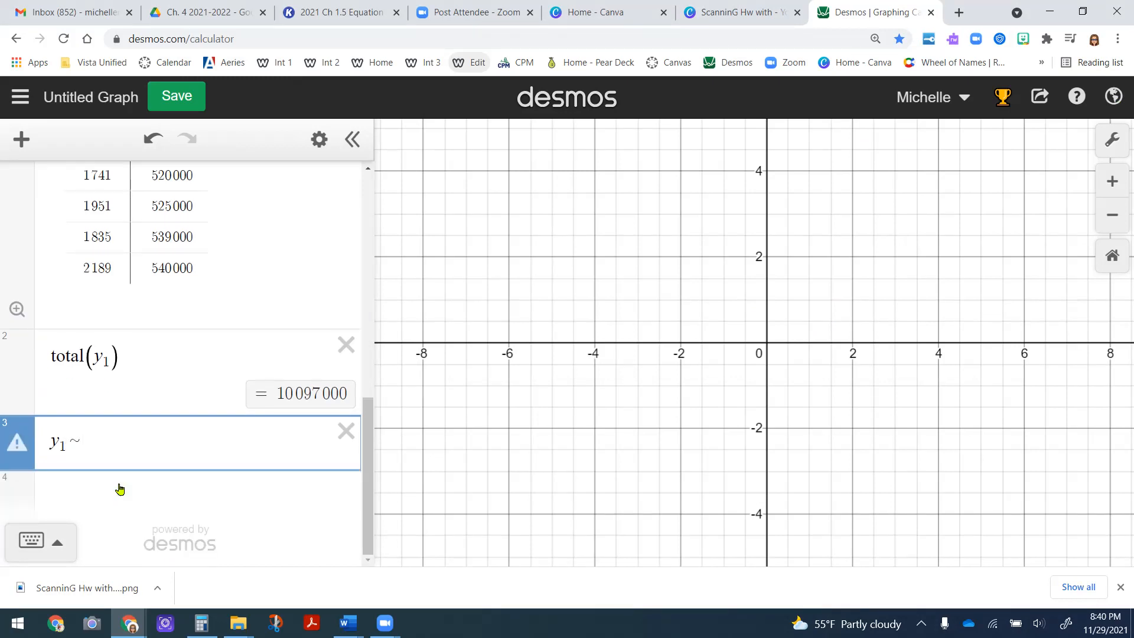
left_click(42, 540)
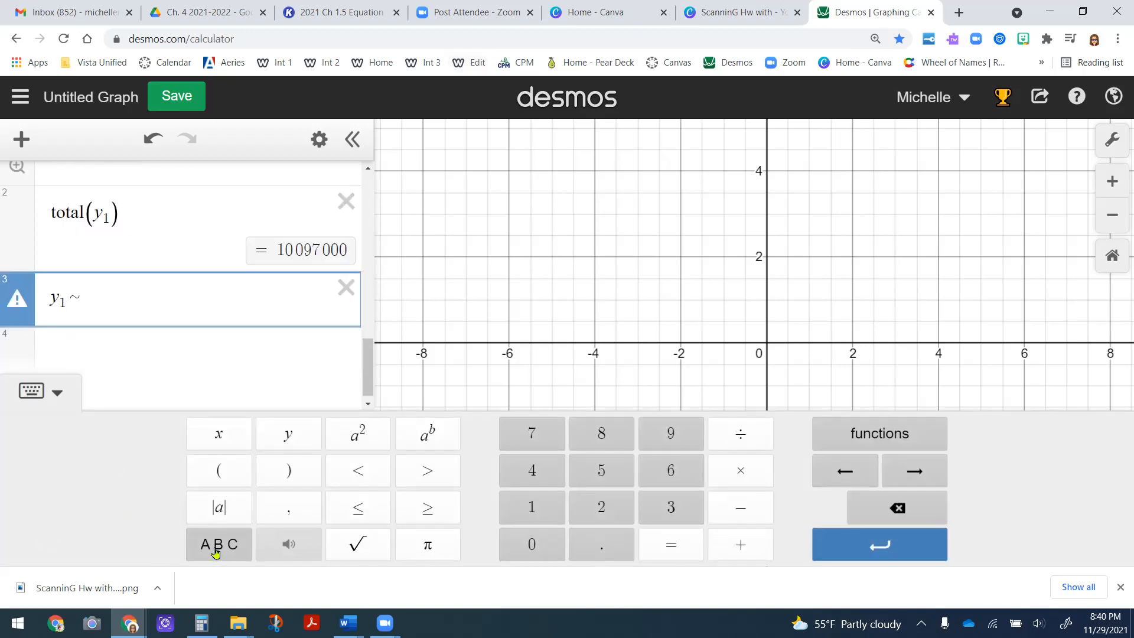
left_click(230, 545)
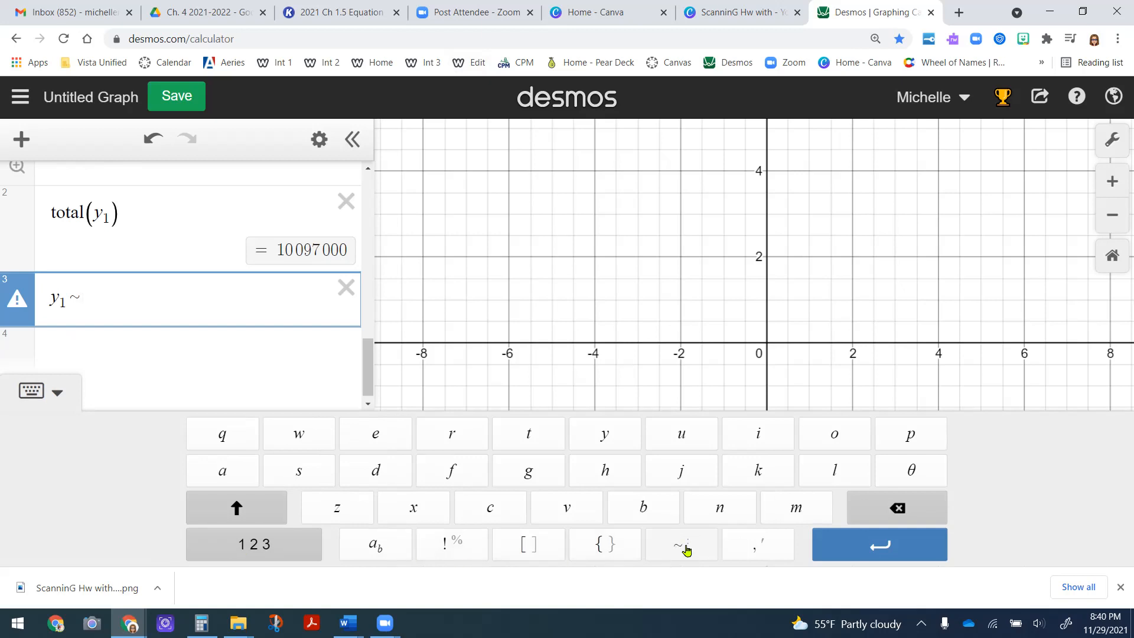
left_click(56, 394)
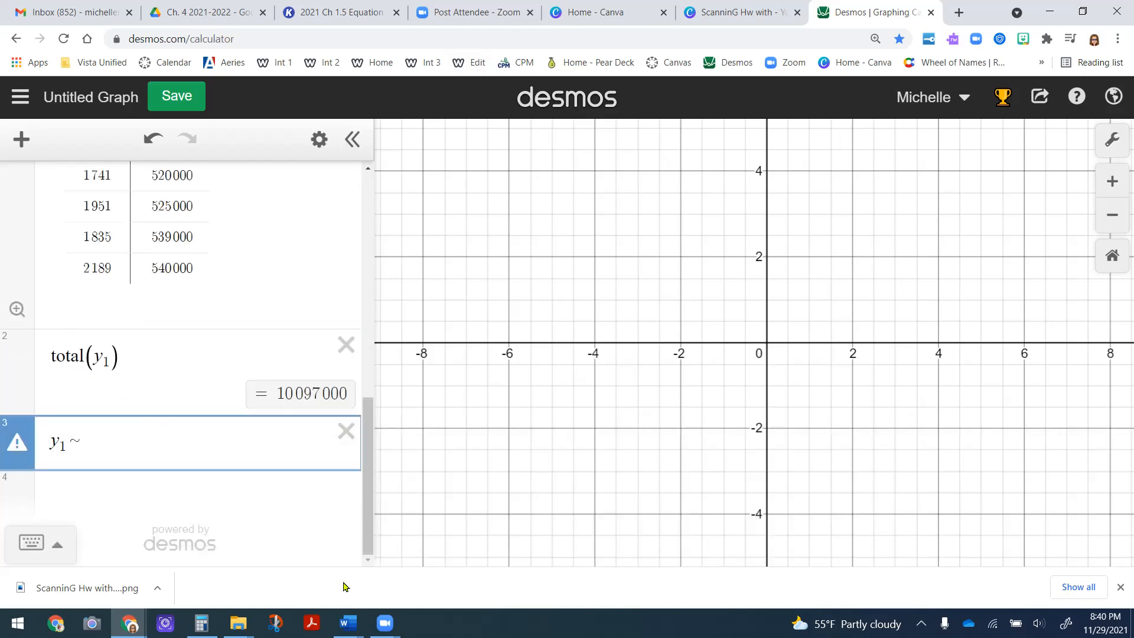
type("mx")
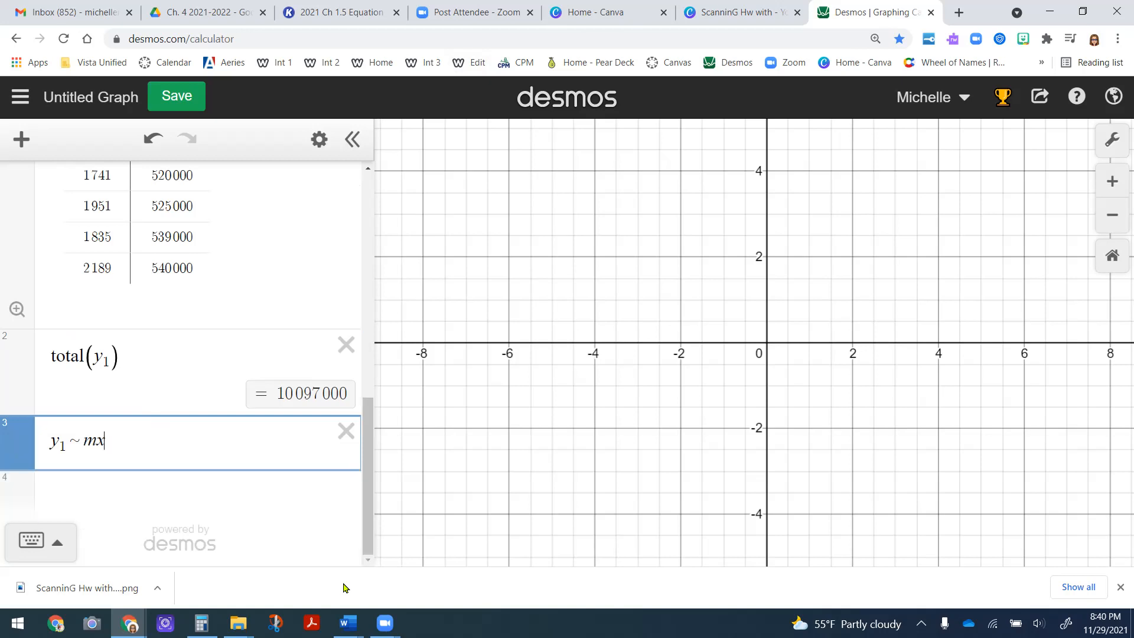
type("1 + b")
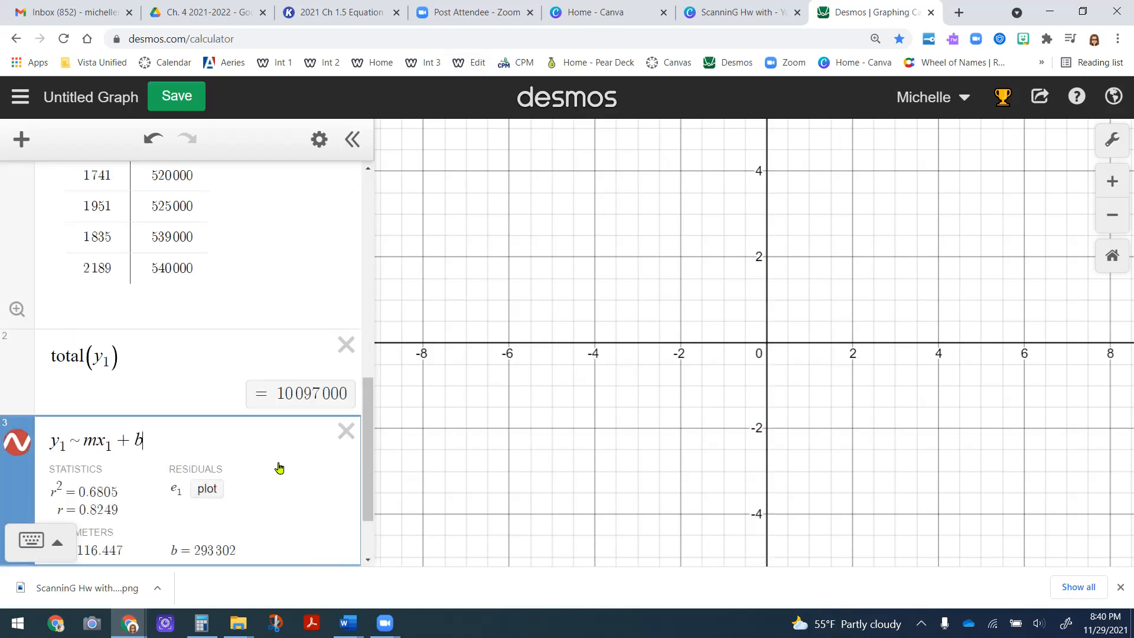
scroll(278, 467, "down", 2)
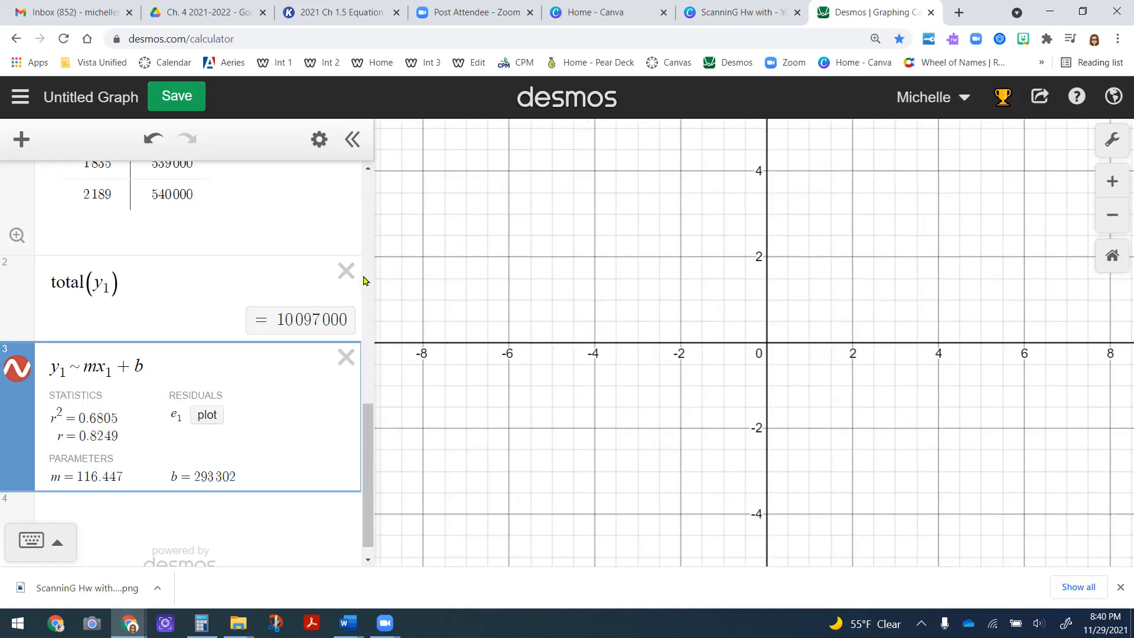
- Check the table's x₁ values and set the graph's X-axis range from 1000 to 3000
scroll(347, 350, "up", 1)
scroll(347, 350, "up", 7)
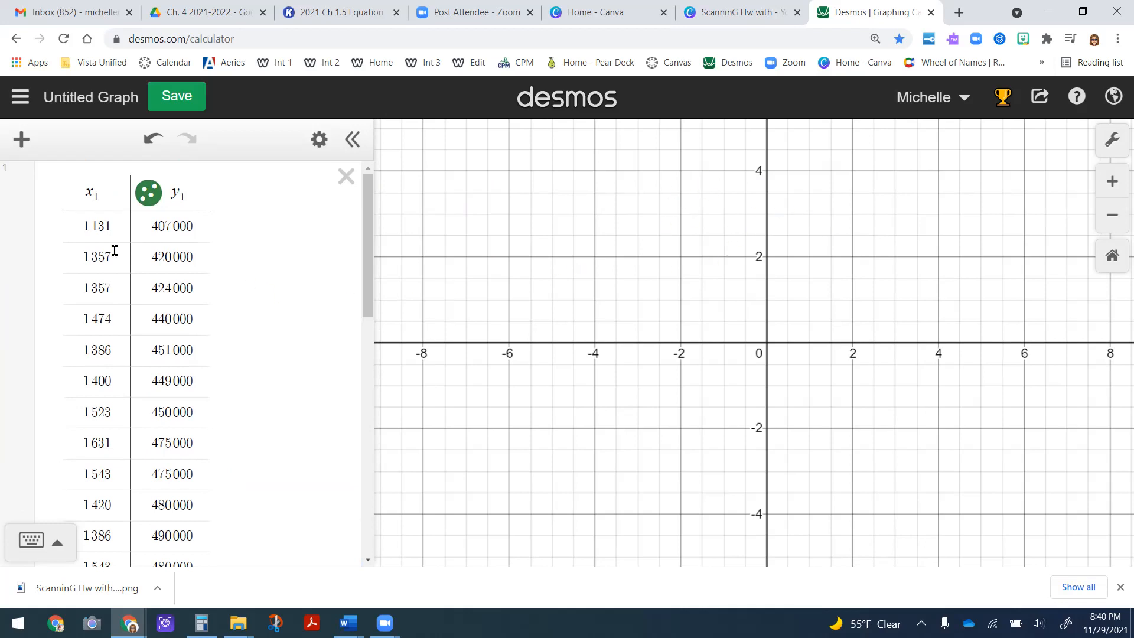
scroll(133, 292, "down", 5)
scroll(147, 307, "up", 5)
left_click(1118, 144)
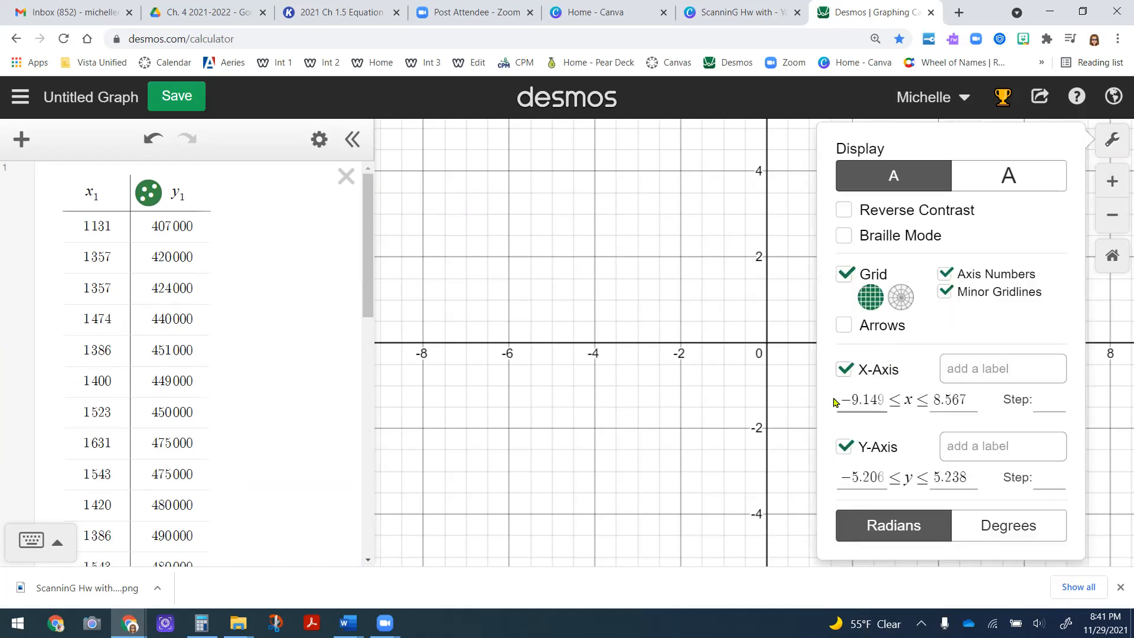
left_click_drag(841, 399, 902, 399)
type("1")
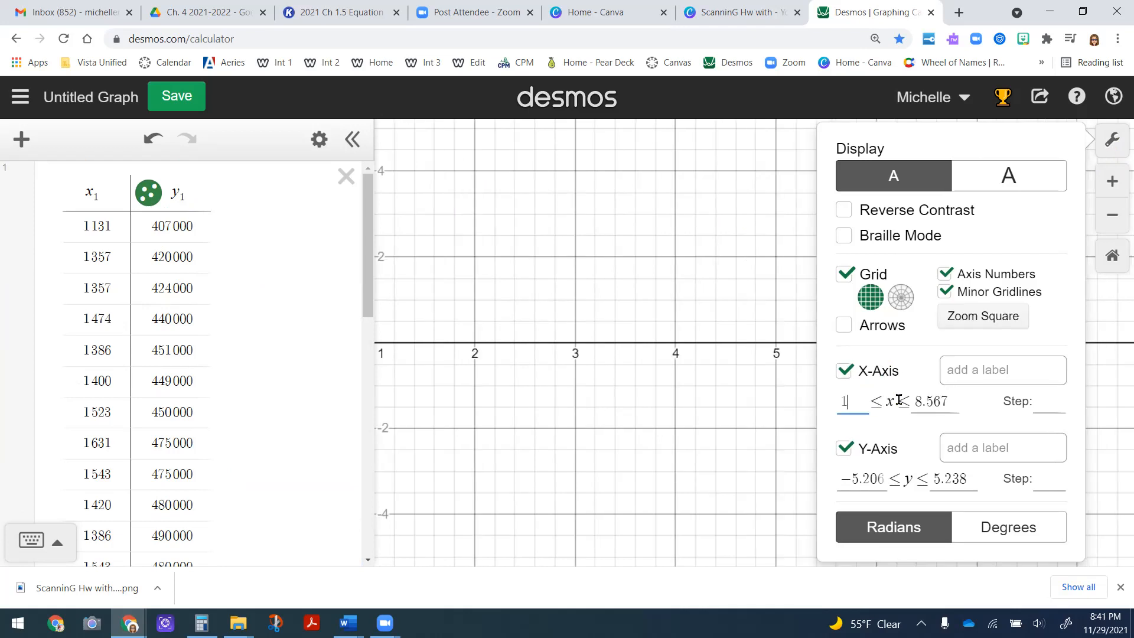
type("000")
key("Tab")
type("3000")
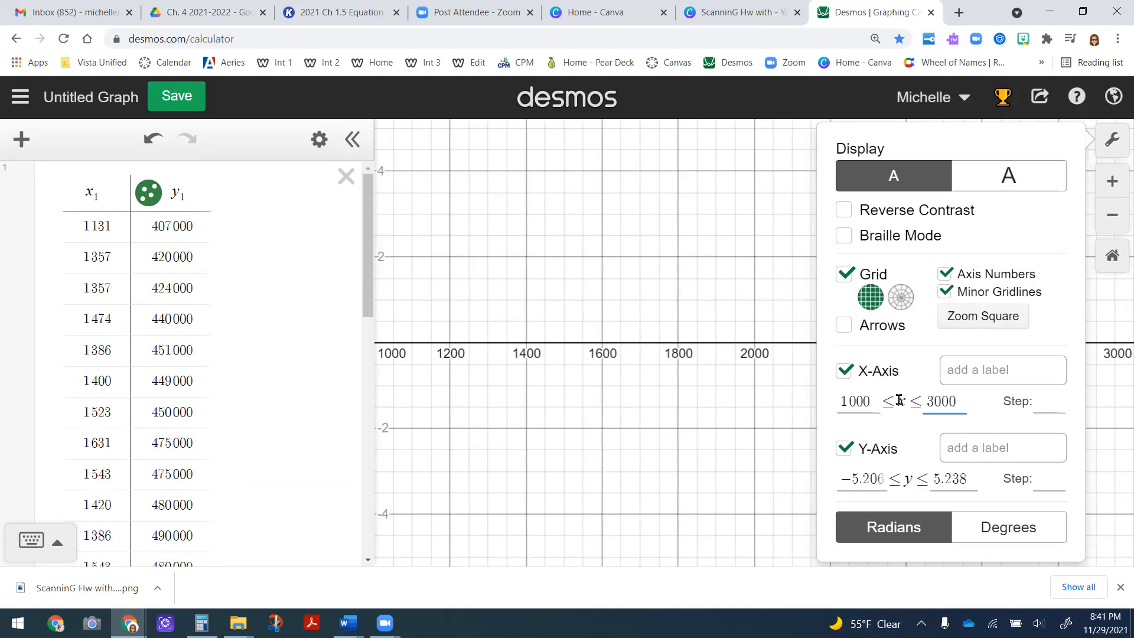
- Try to set the Y-axis lower limit to 400000 and replace its upper limit
left_click(840, 479)
key("ctrl+a")
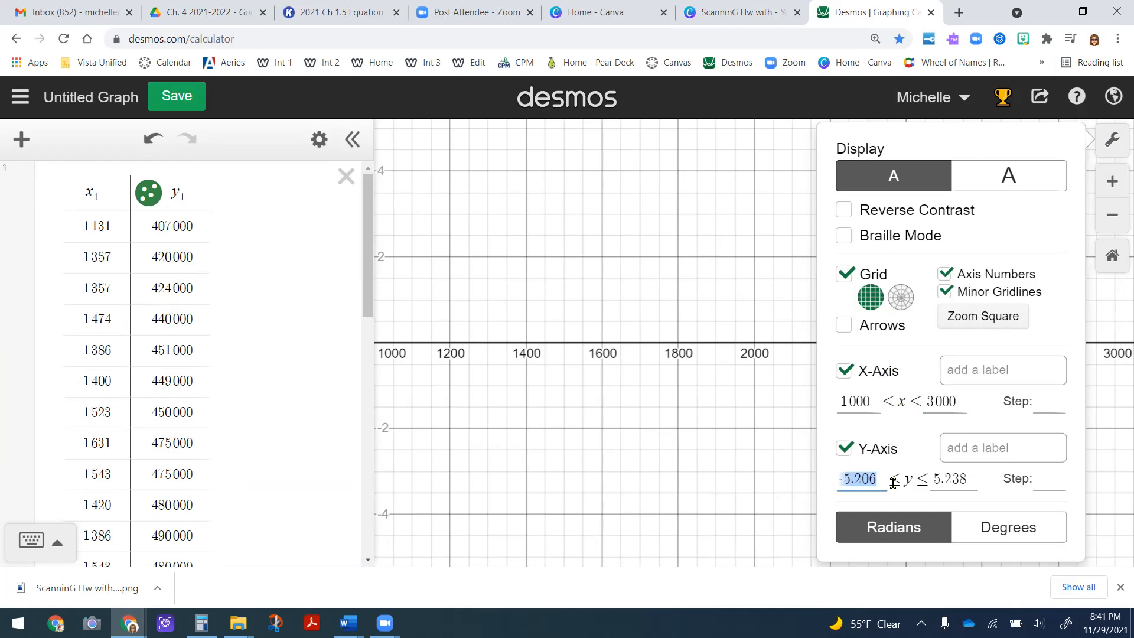
type("400")
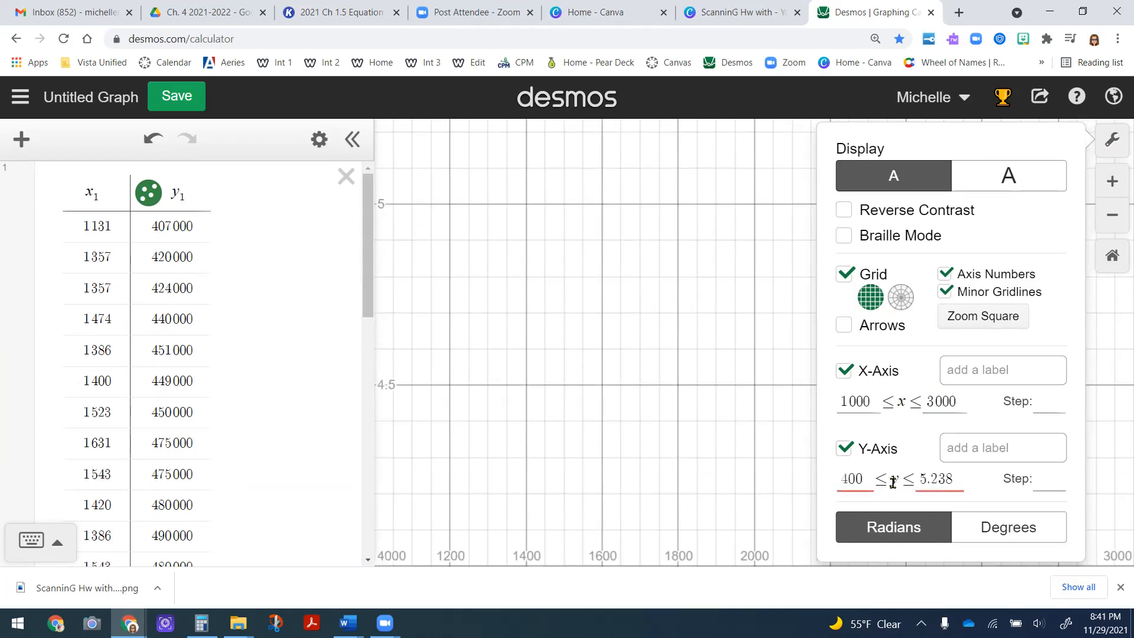
type("000")
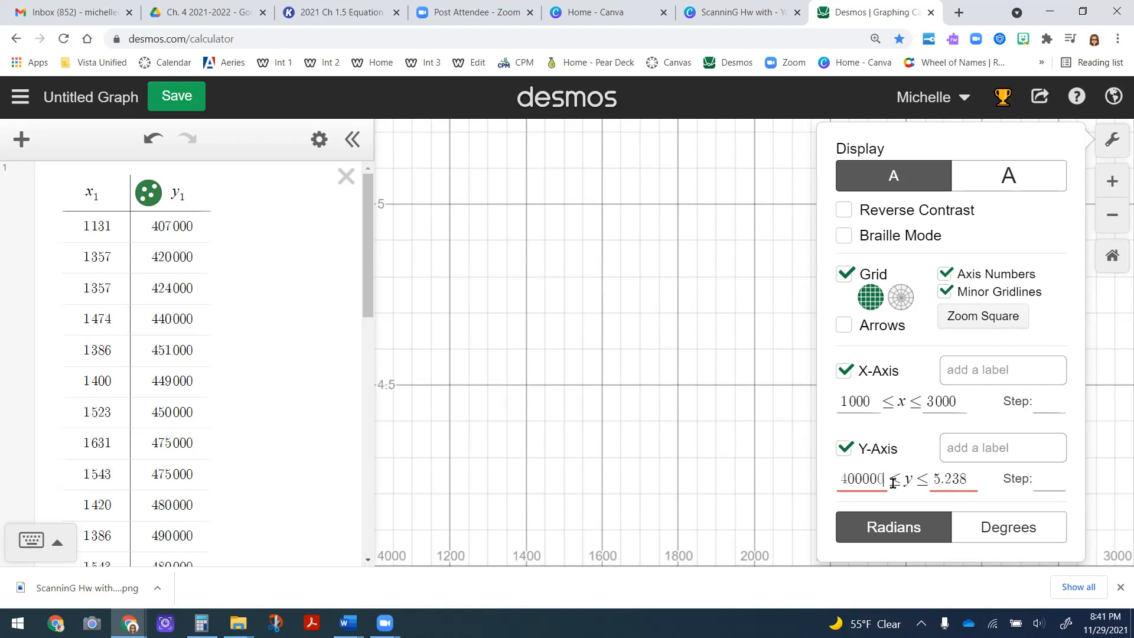
left_click(937, 481)
double_click(940, 480)
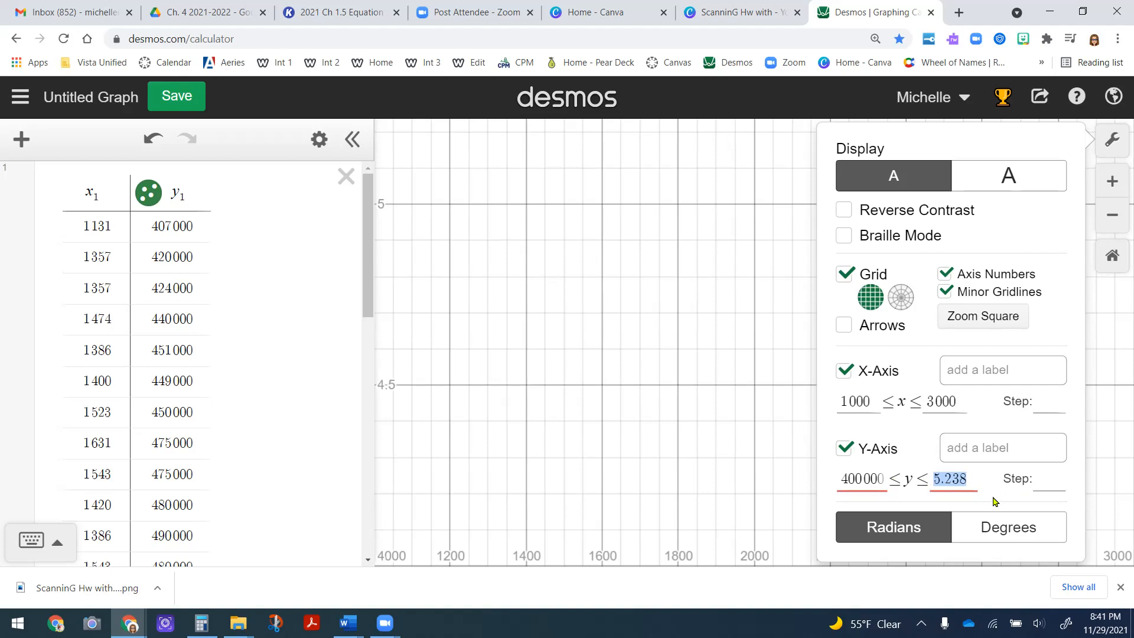
type("5")
left_click(258, 428)
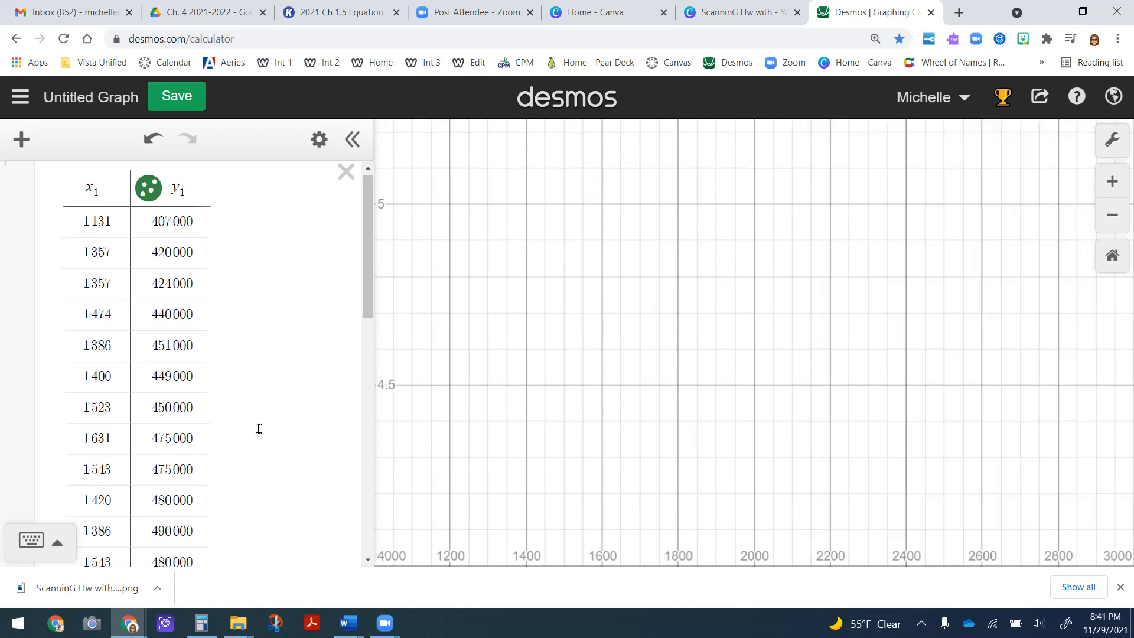
- Check the table's y₁ values and set the graph's Y-axis range from 400000 to 550000
scroll(260, 431, "down", 6)
scroll(260, 435, "up", 3)
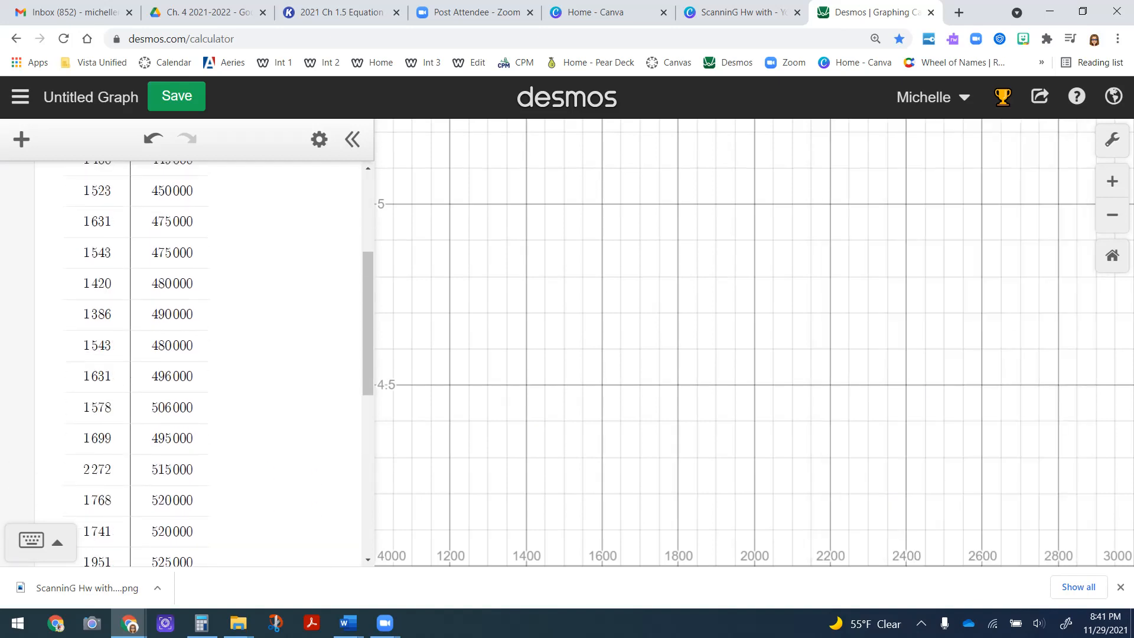
left_click(1112, 139)
left_click(863, 479)
type("0")
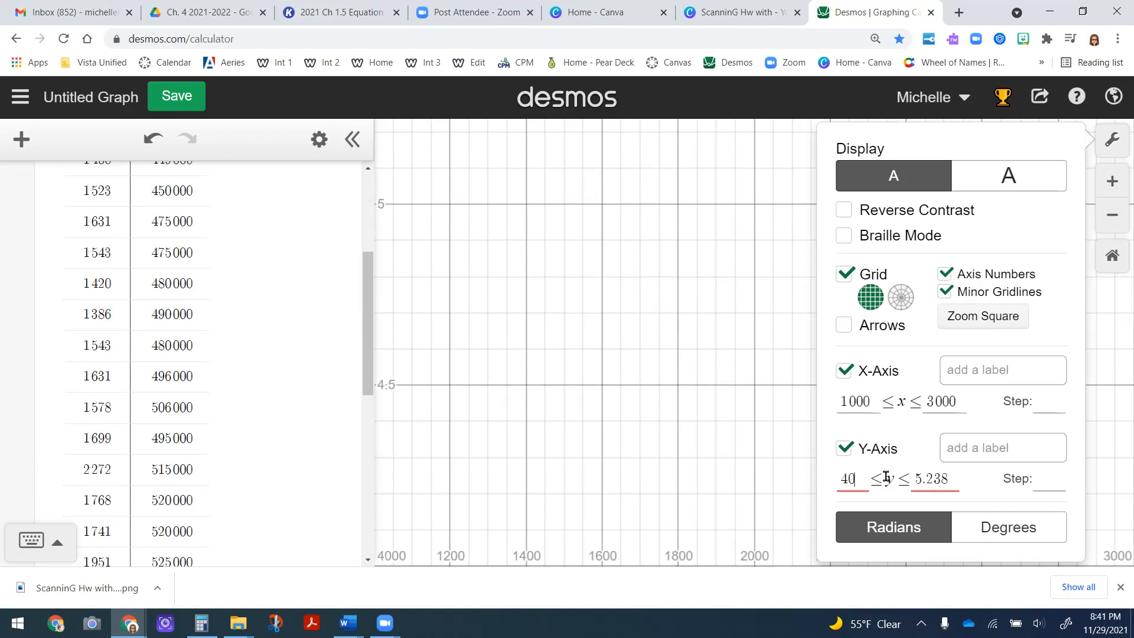
type("000")
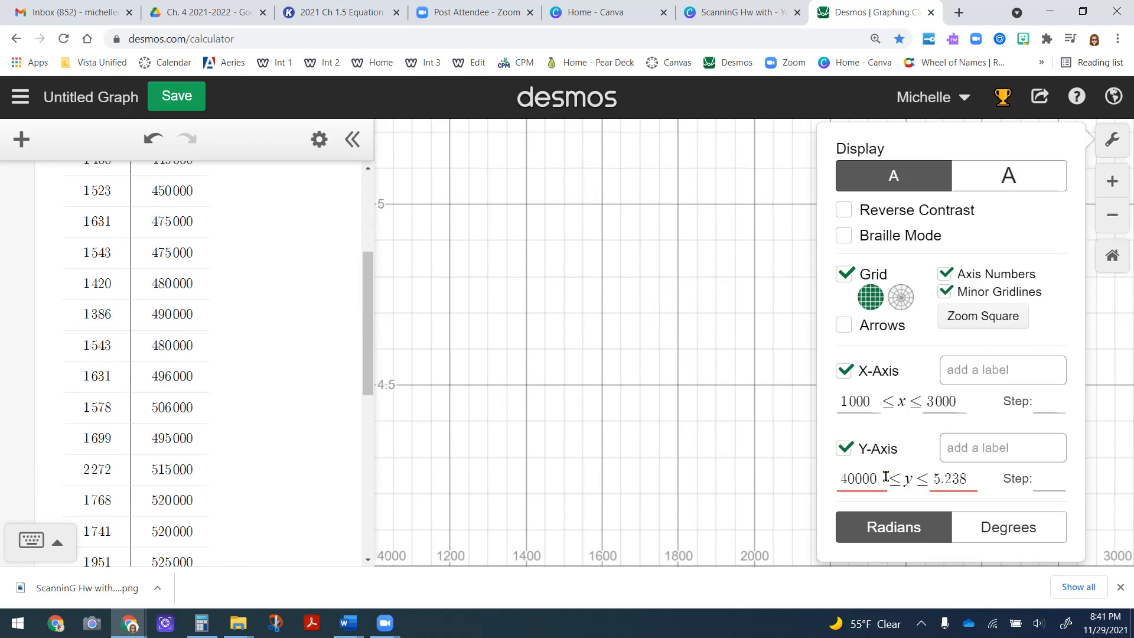
type("0")
key("Tab")
type("550000")
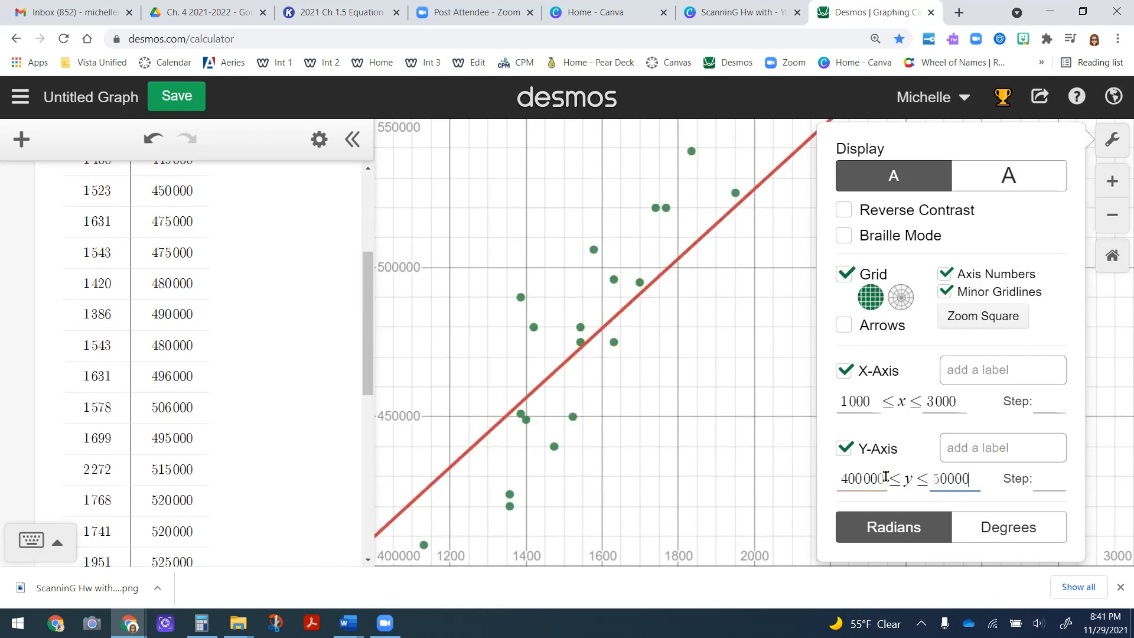
left_click(690, 379)
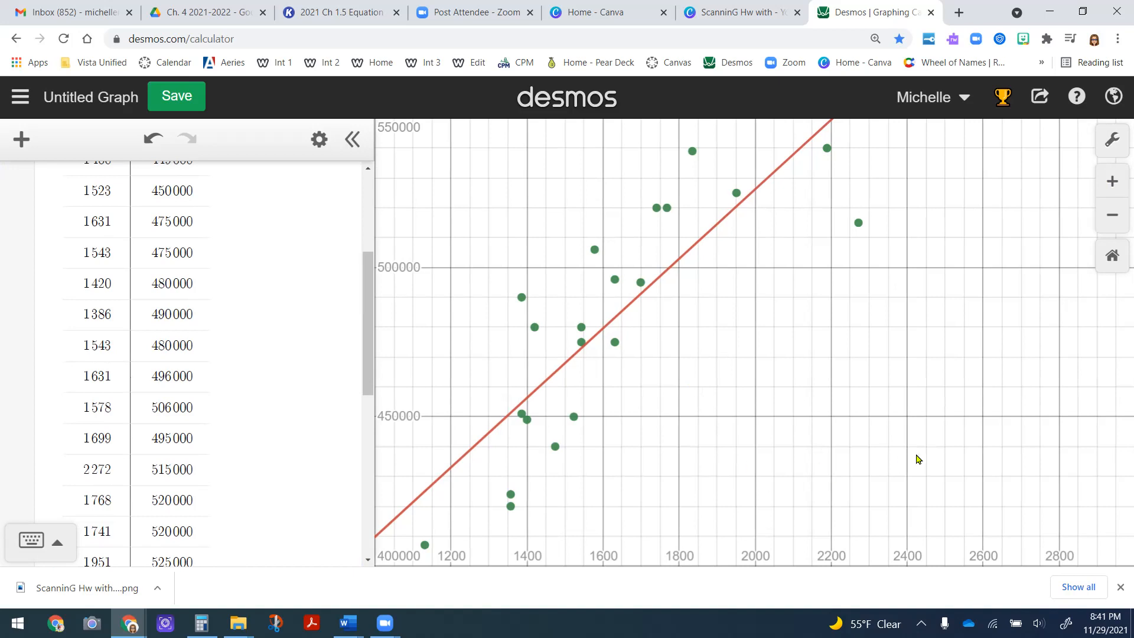
scroll(919, 460, "down", 4)
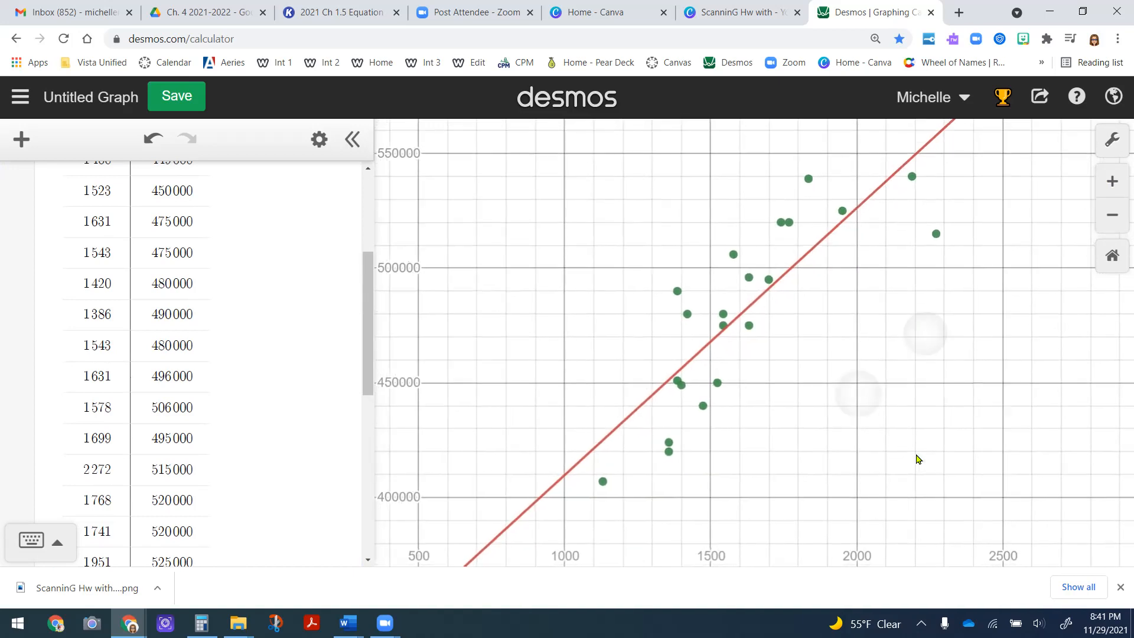
- Plot the residuals e₁ of the linear regression y₁ ~ mx₁ + b
left_click_drag(894, 361, 891, 359)
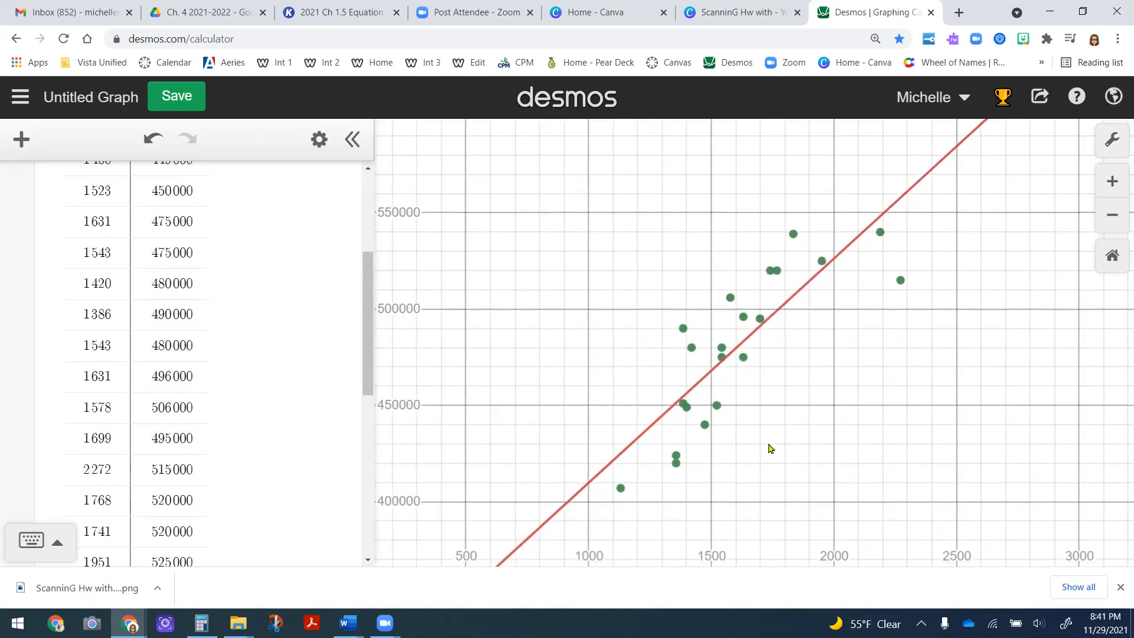
left_click_drag(369, 361, 370, 525)
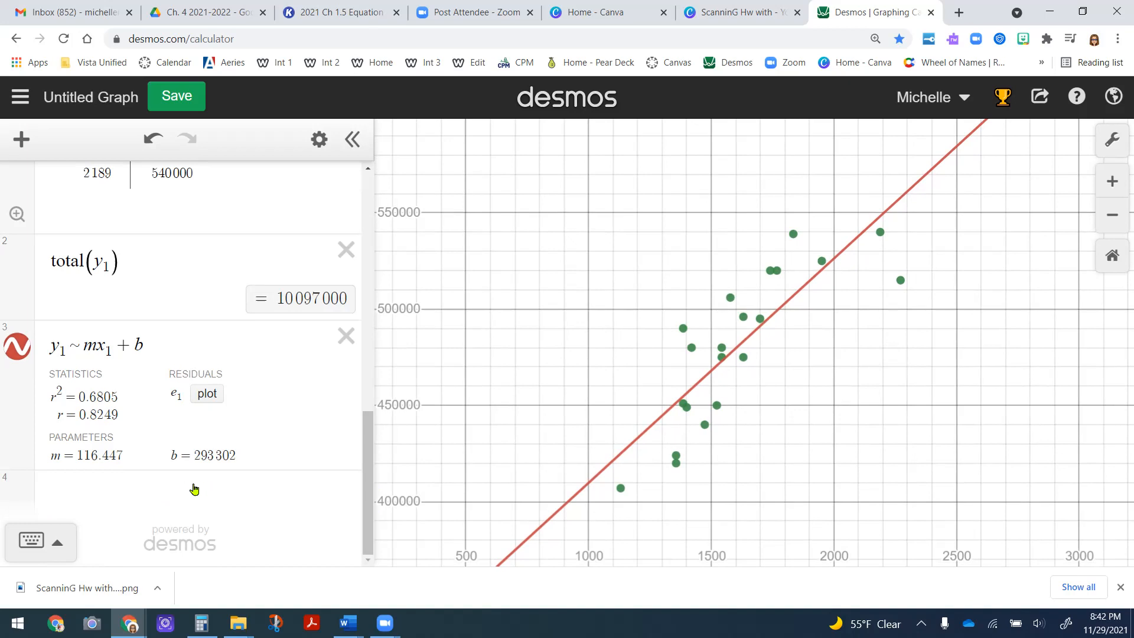
scroll(210, 491, "up", 1)
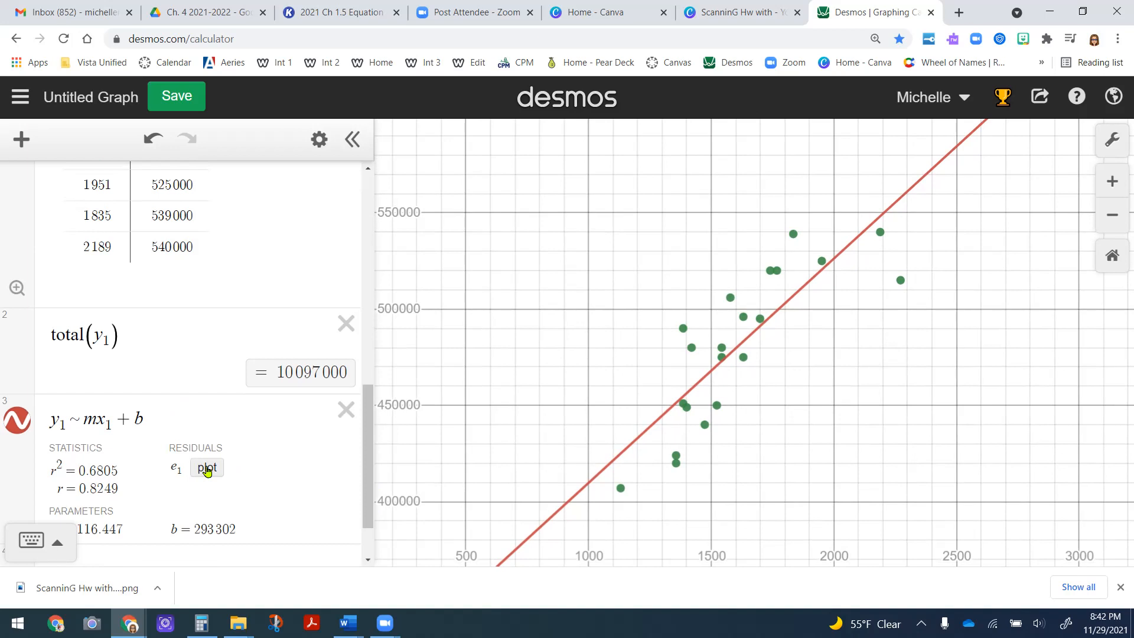
left_click(207, 468)
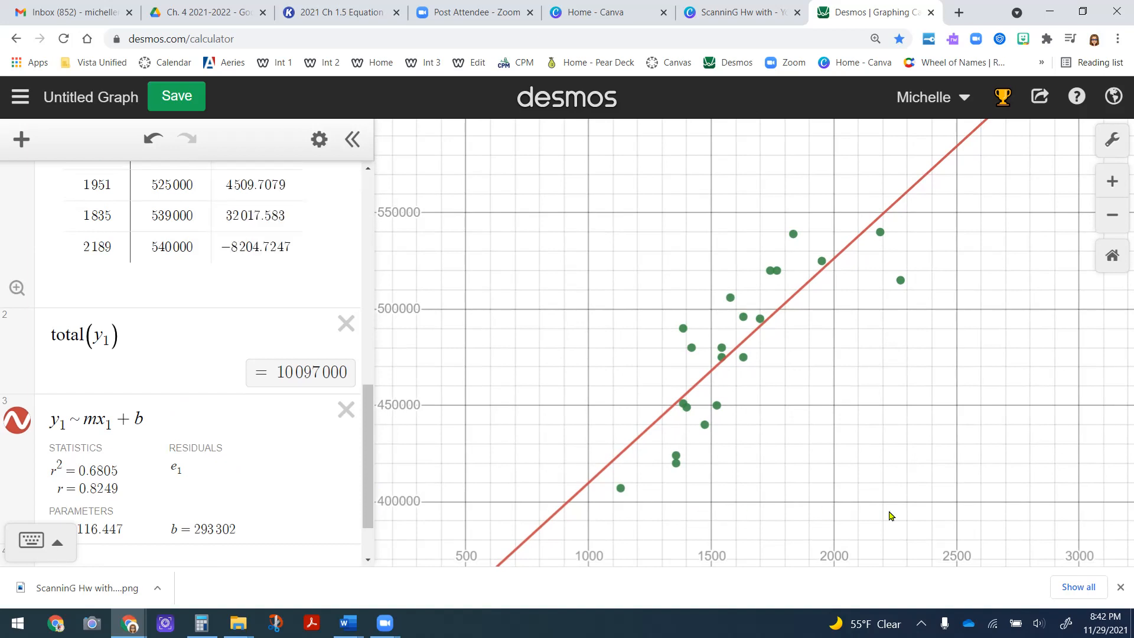
- Find the residual points on the graph and show the coordinates of the one farthest below the x-axis
scroll(891, 515, "down", 2)
left_click_drag(892, 517, 825, 634)
left_click_drag(832, 187, 889, 506)
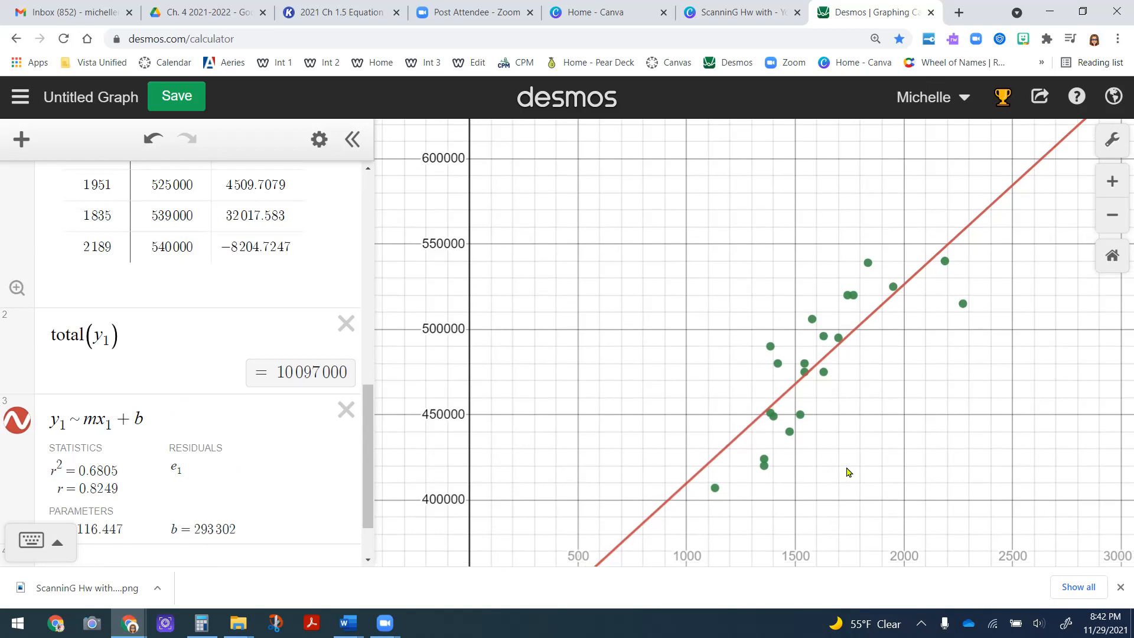
left_click_drag(849, 472, 893, 5)
left_click_drag(874, 362, 879, 22)
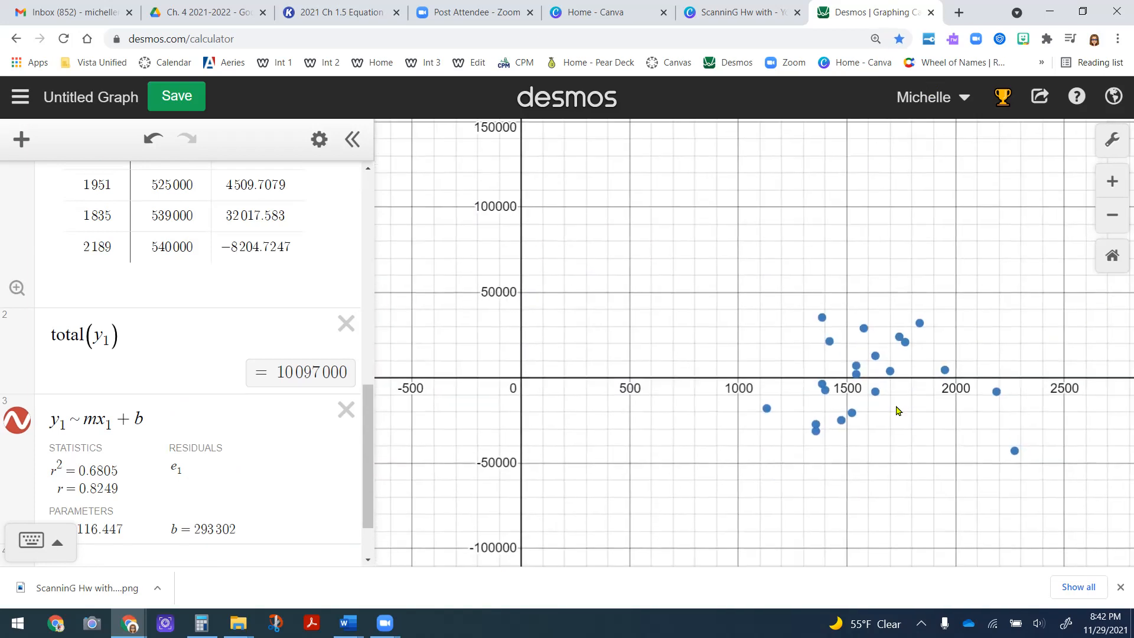
left_click(1014, 452)
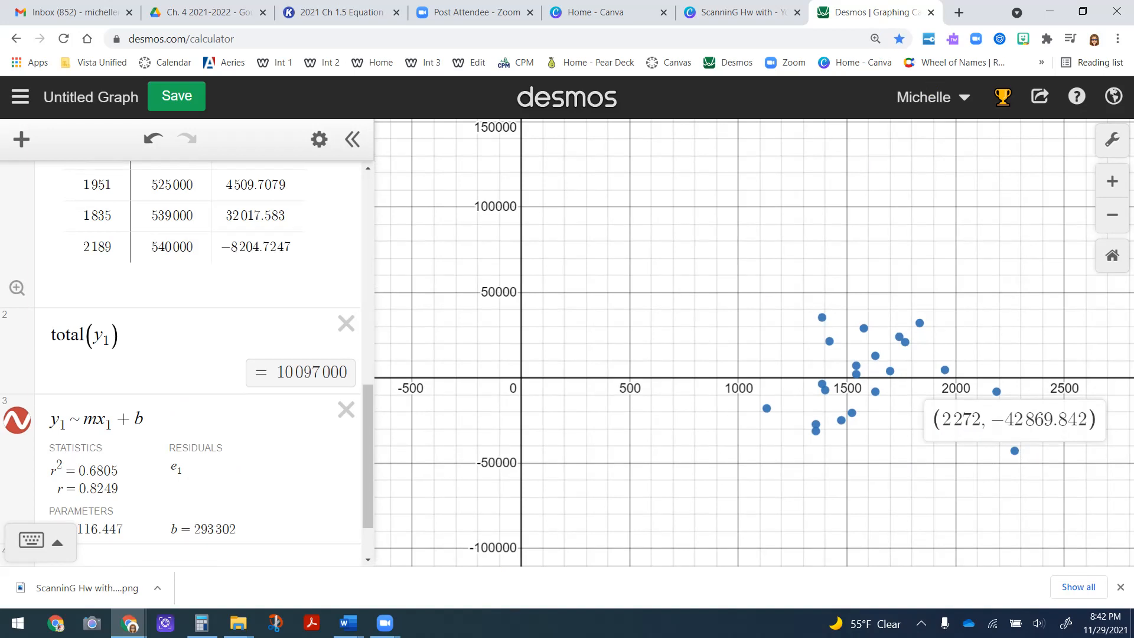
- Review the worksheet's correlation coefficient questions in Kami, and check the regression statistics in Desmos for them
left_click_drag(1133, 59, 414, 12)
scroll(653, 329, "down", 5)
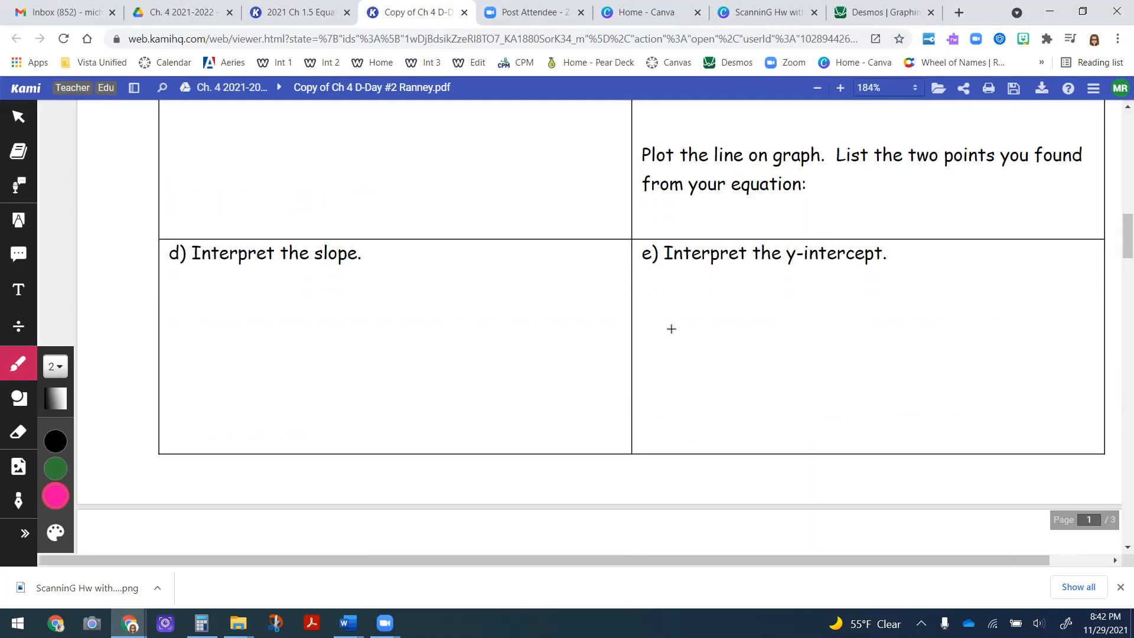
scroll(673, 329, "down", 5)
scroll(672, 327, "down", 5)
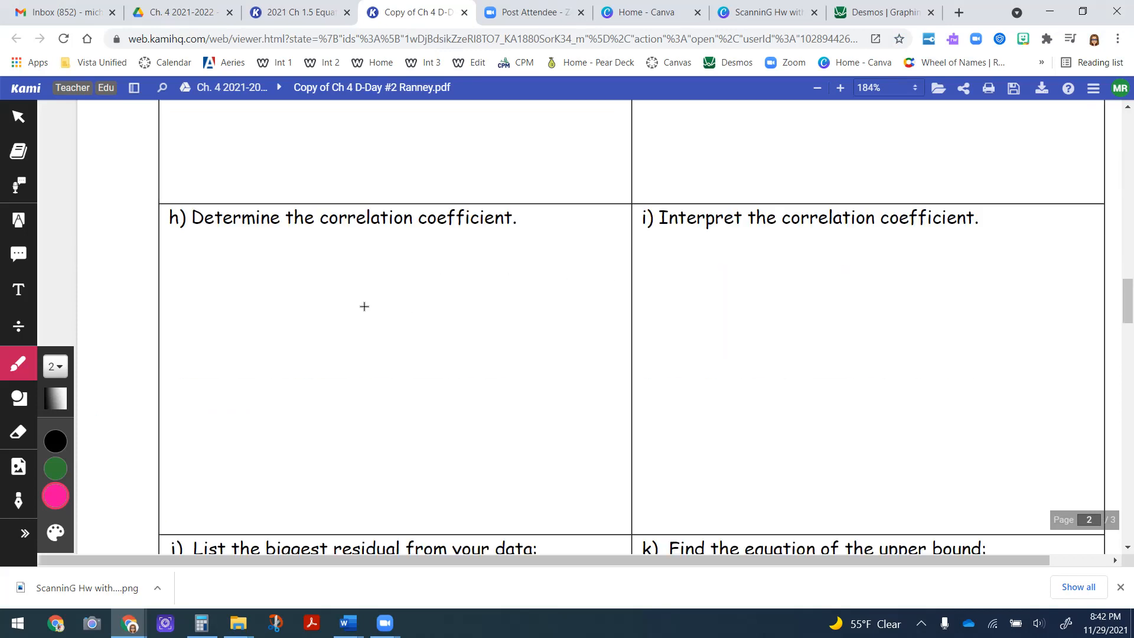
left_click(880, 12)
scroll(171, 416, "down", 2)
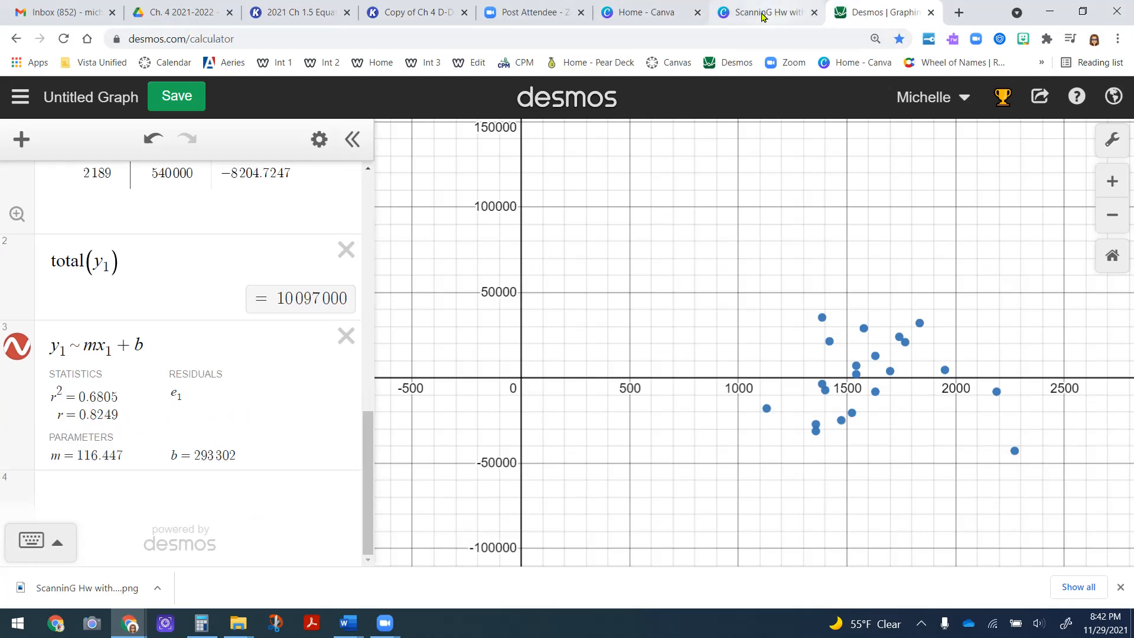
- Return to the Kami worksheet and underline question j) "List the biggest residual from your data" in pink
left_click(422, 13)
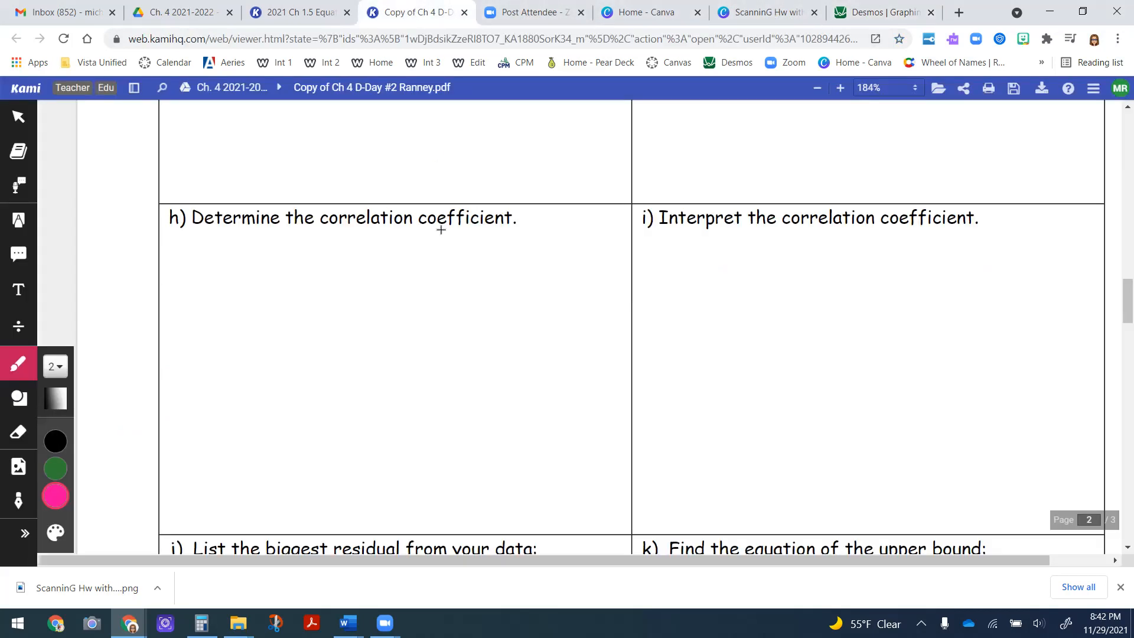
scroll(740, 360, "down", 4)
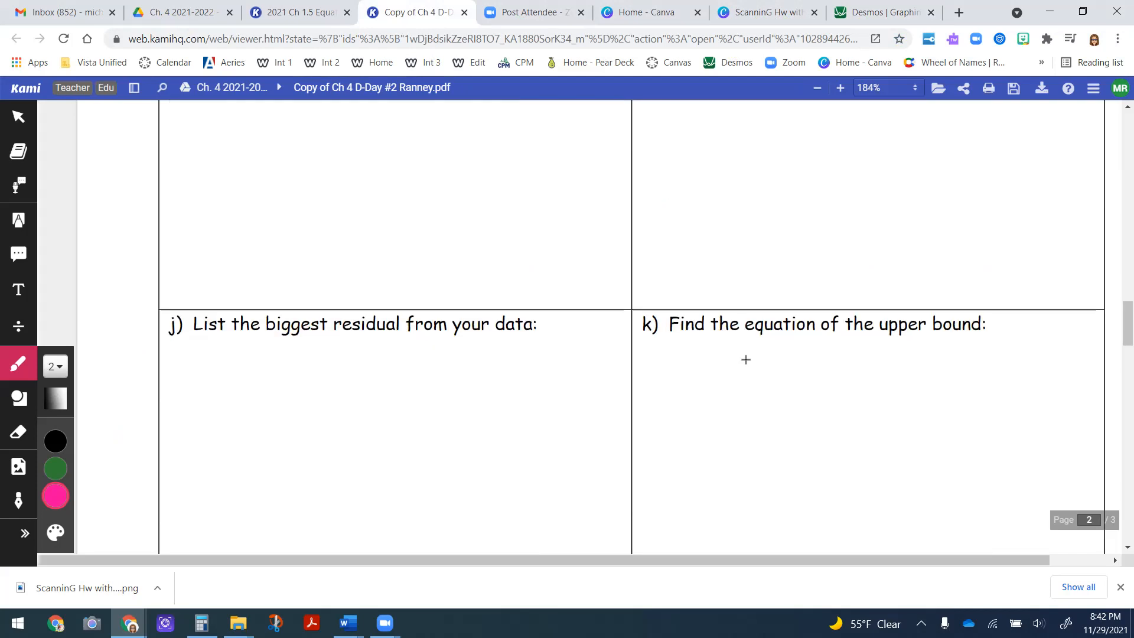
scroll(745, 358, "down", 1)
left_click_drag(178, 273, 538, 274)
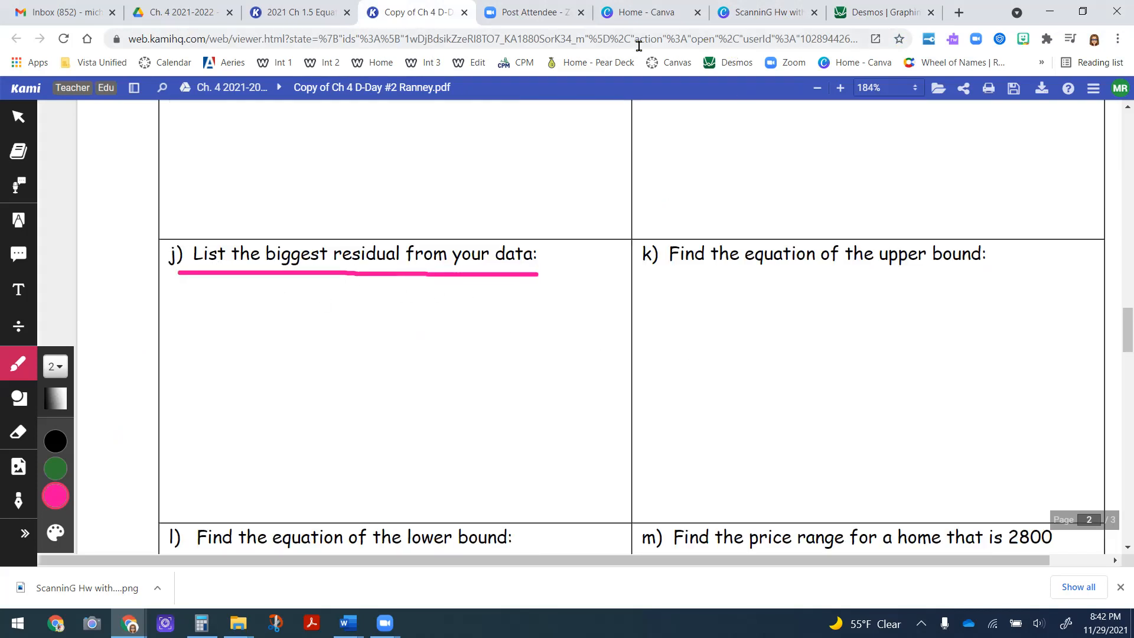
- Switch to Desmos and display the coordinates of the lowest point on the residual plot
left_click(871, 13)
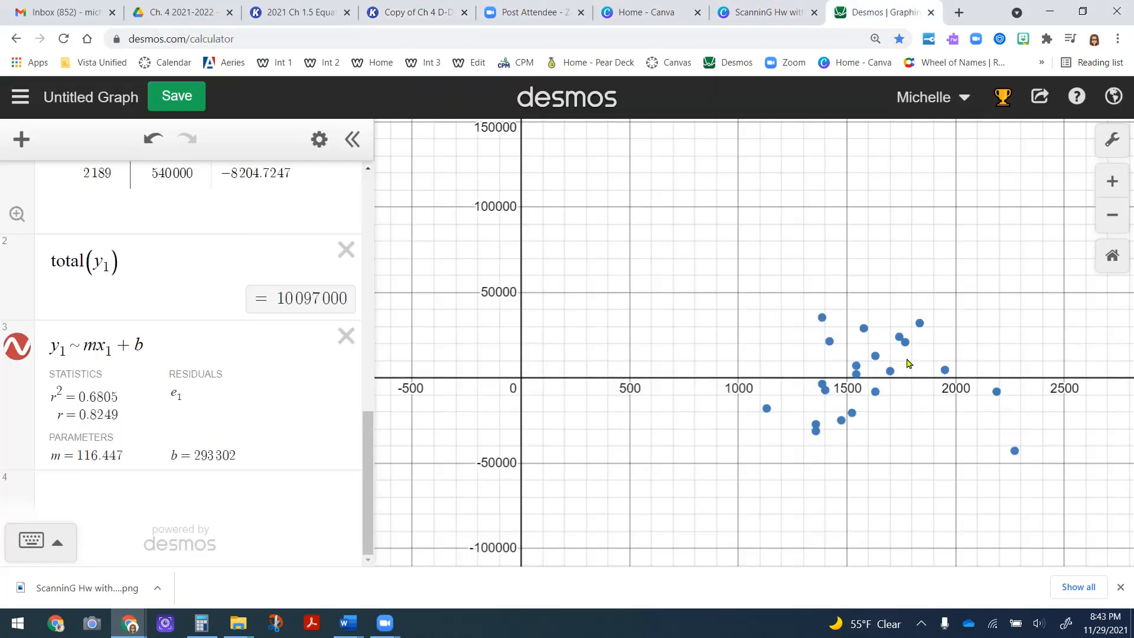
left_click_drag(976, 429, 842, 329)
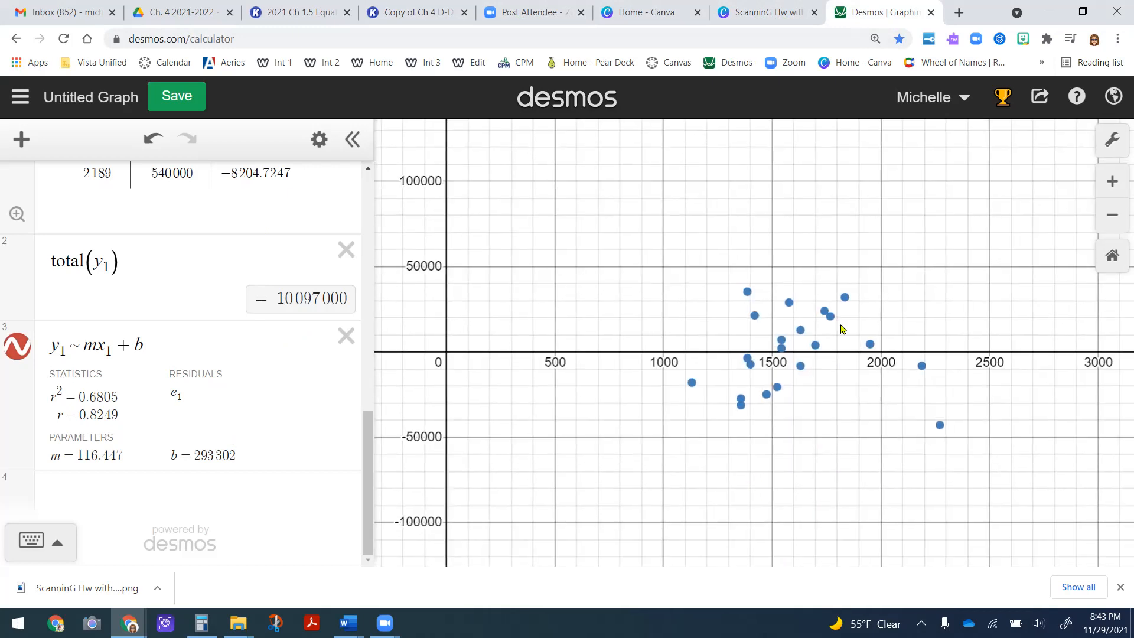
left_click(940, 425)
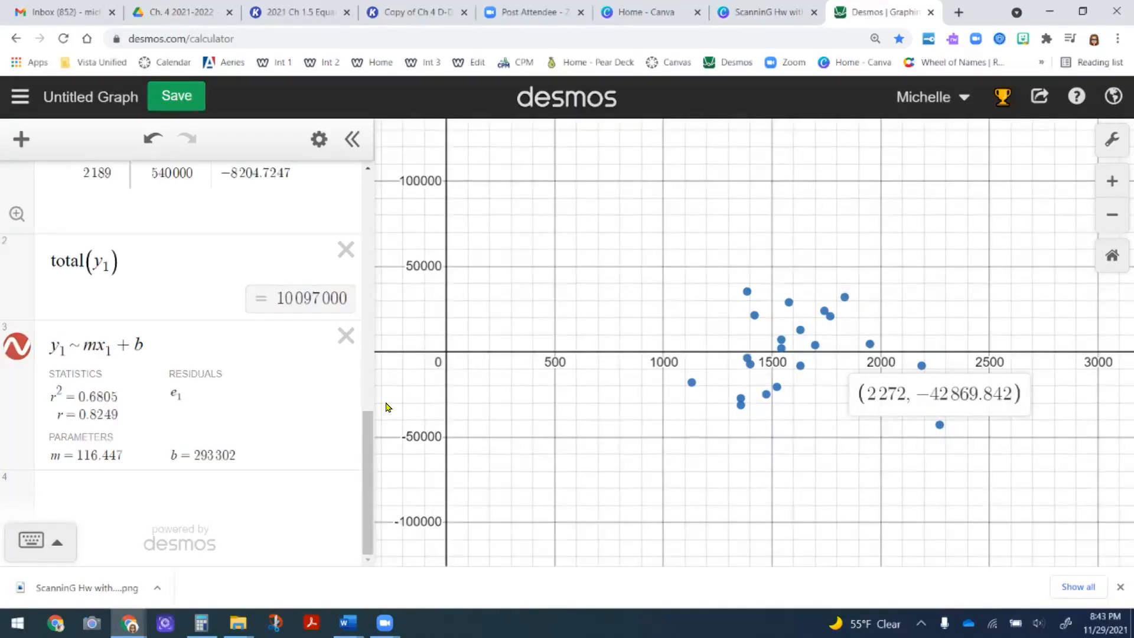
- Check the table's e₁ column for the biggest residual and select its cell in the x₁ = 2272 row
scroll(271, 407, "up", 10)
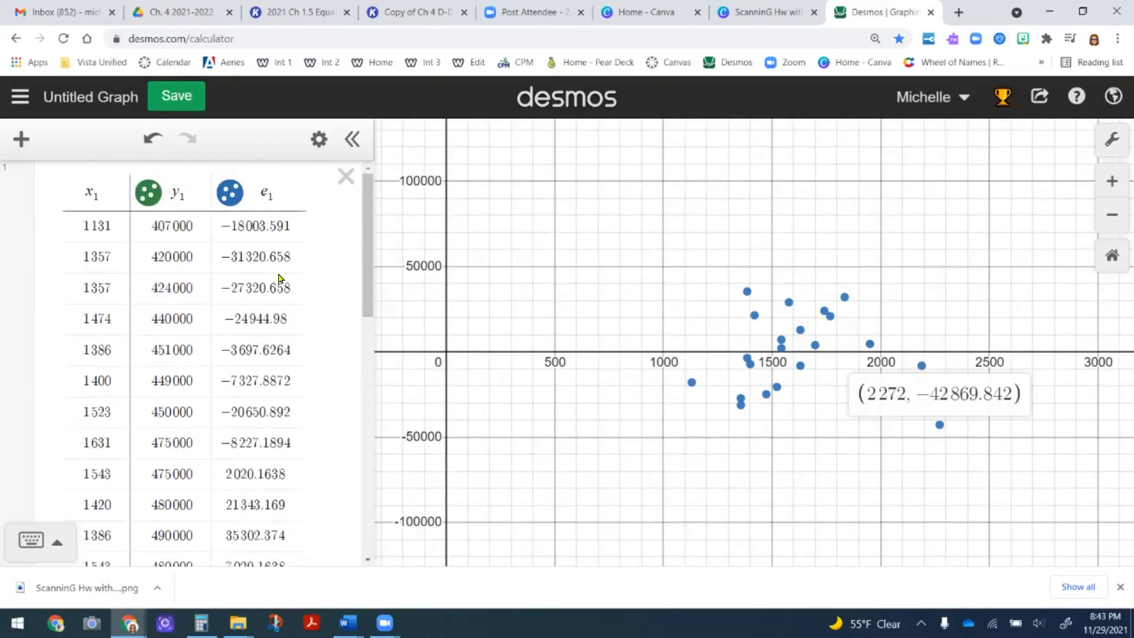
scroll(278, 280, "down", 6)
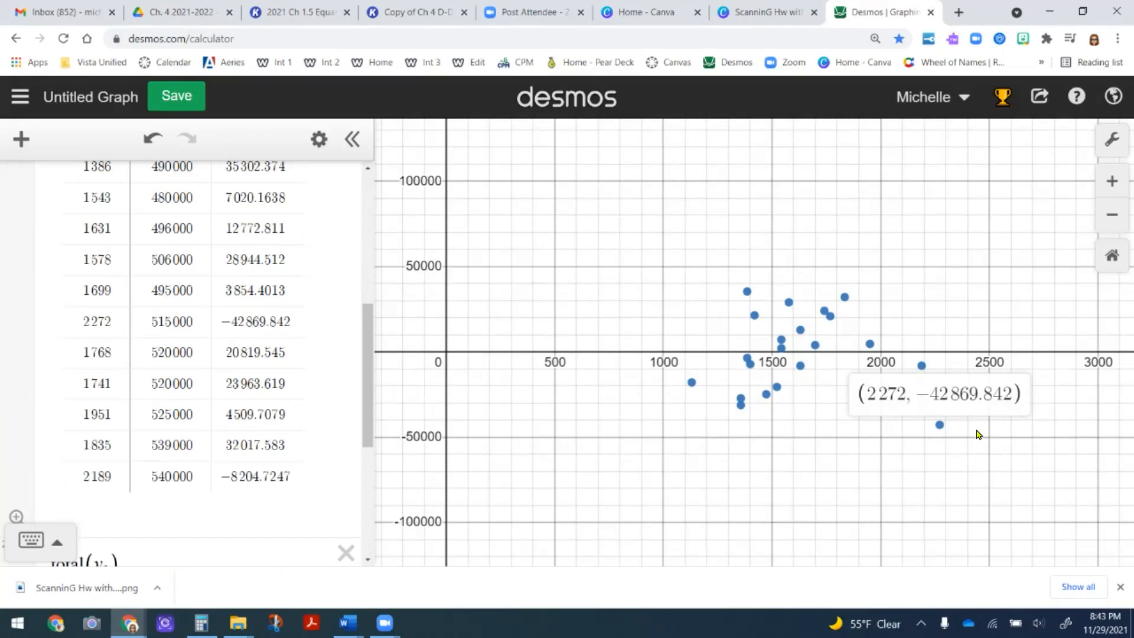
scroll(971, 408, "down", 1)
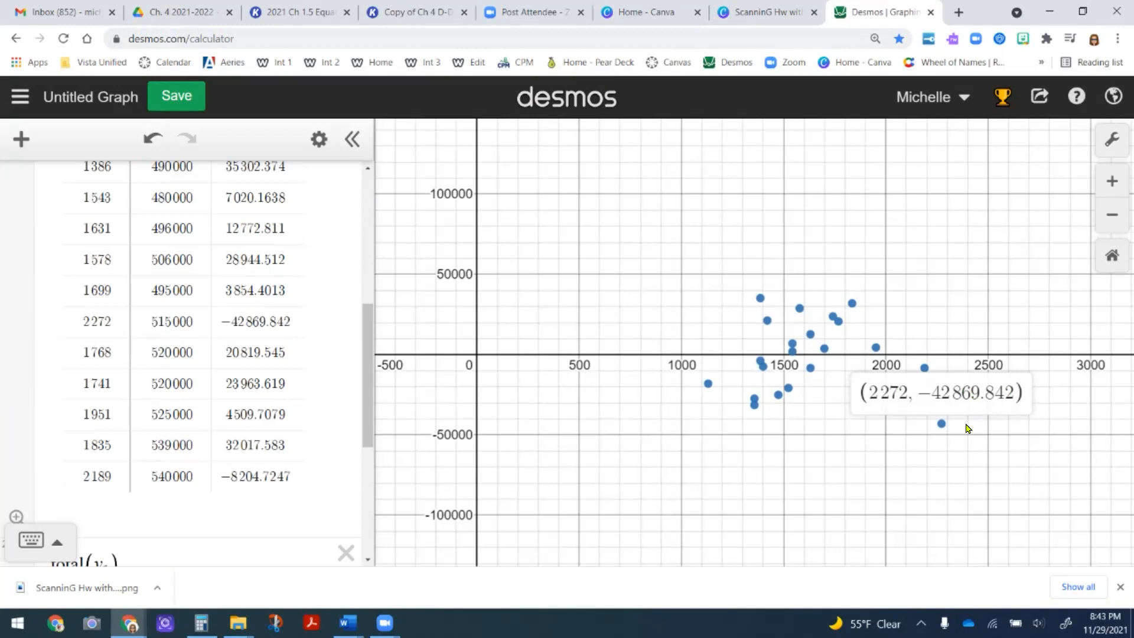
left_click_drag(922, 394, 991, 396)
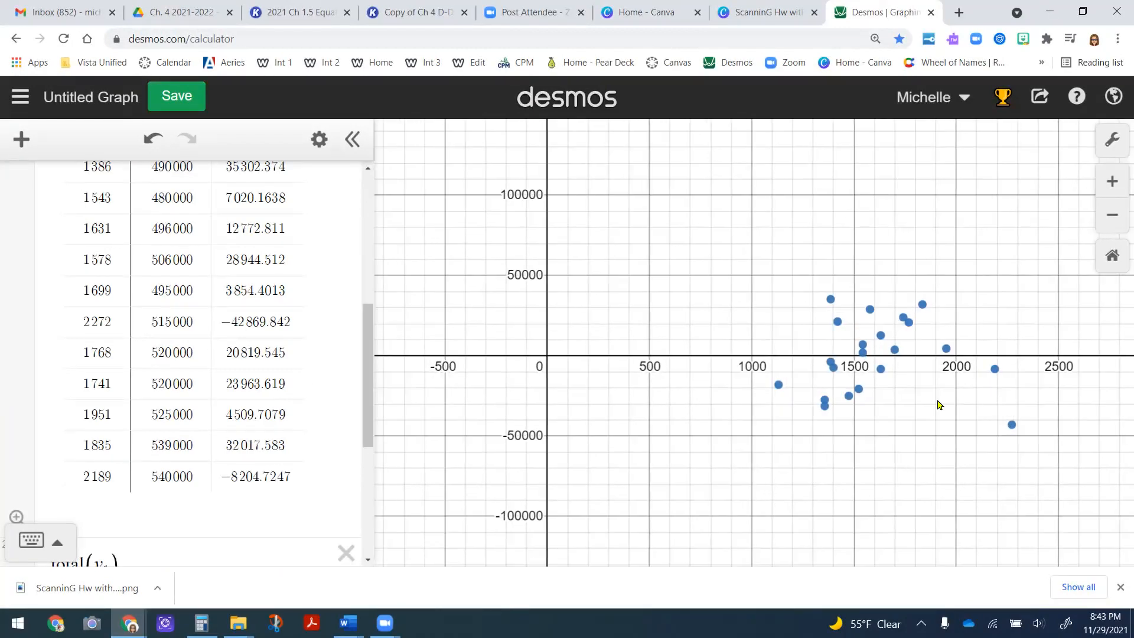
scroll(284, 421, "up", 3)
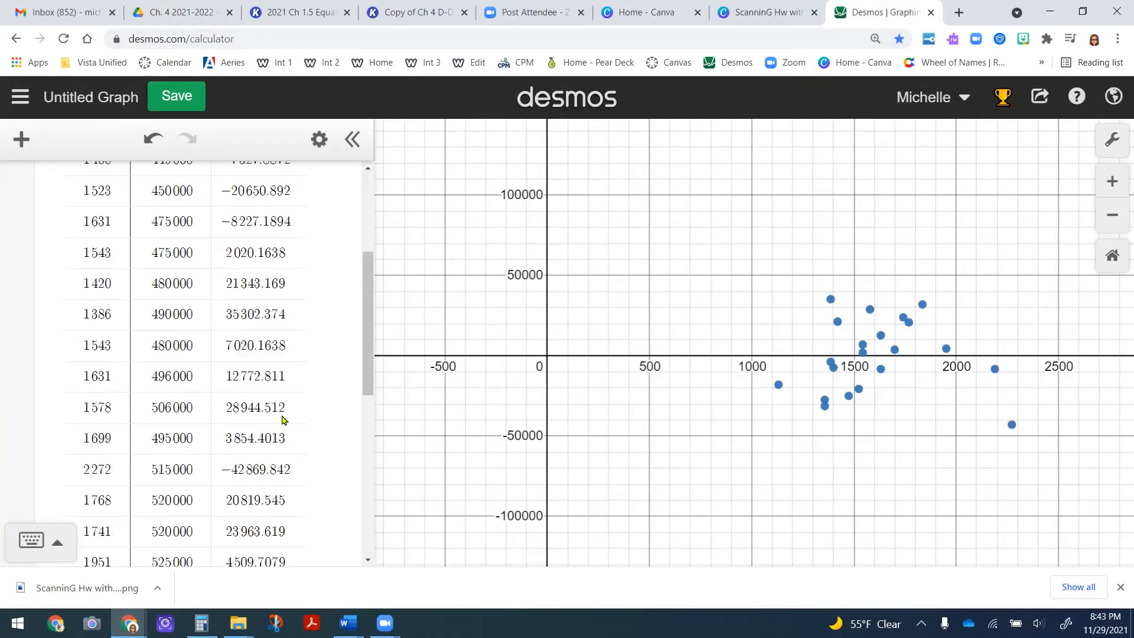
left_click(218, 472)
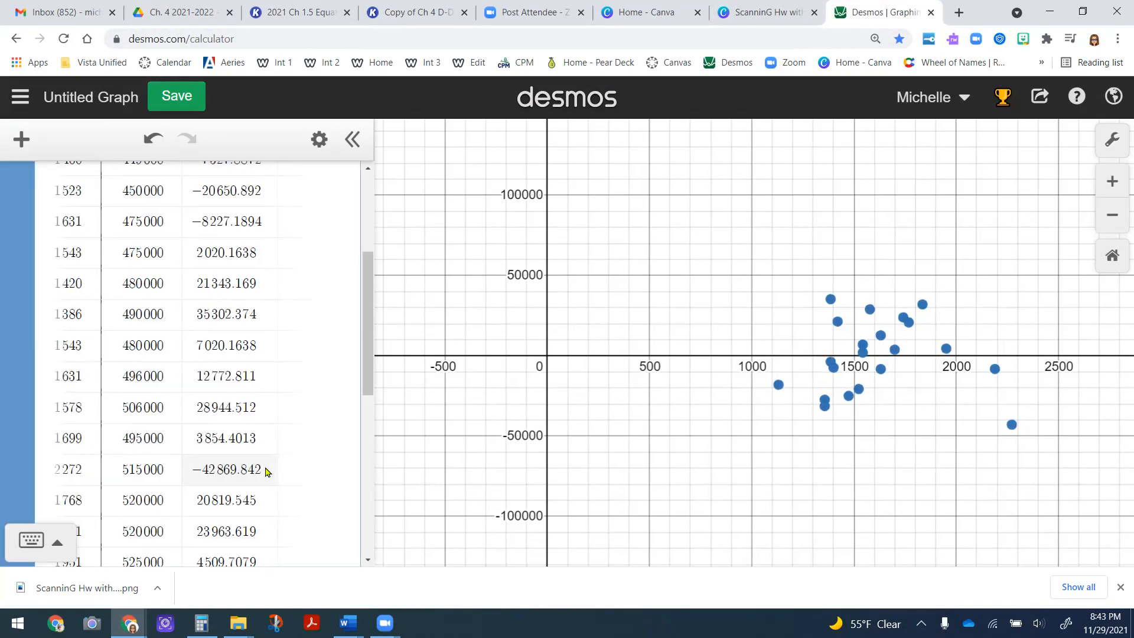
- Start a new expression below the regression with 293302 + for the upper bound's intercept
scroll(276, 435, "down", 7)
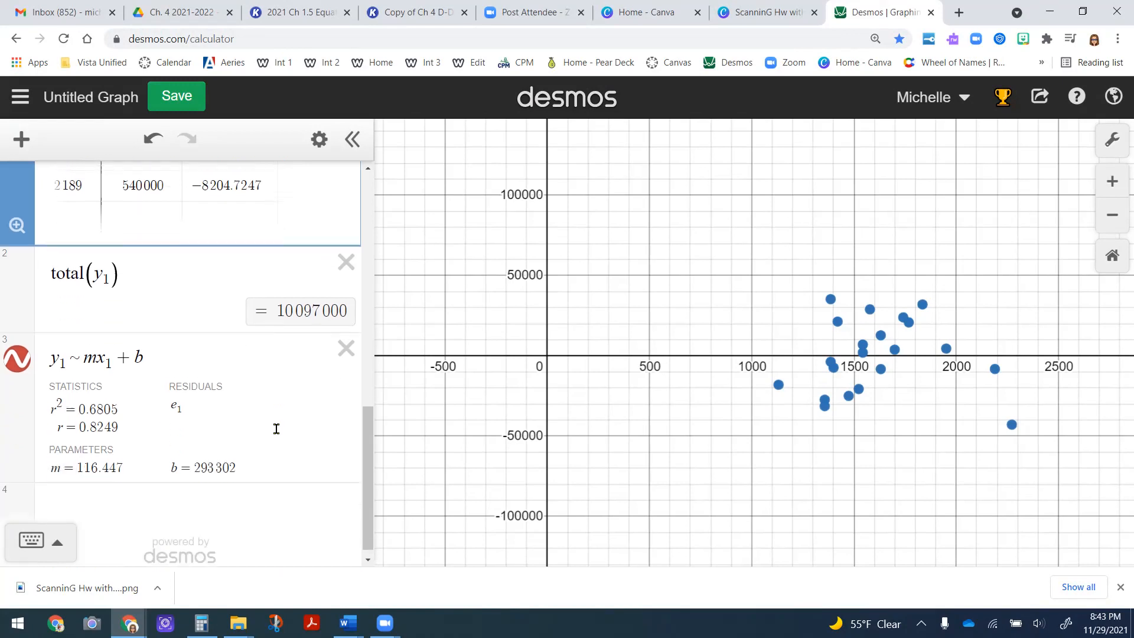
left_click(144, 501)
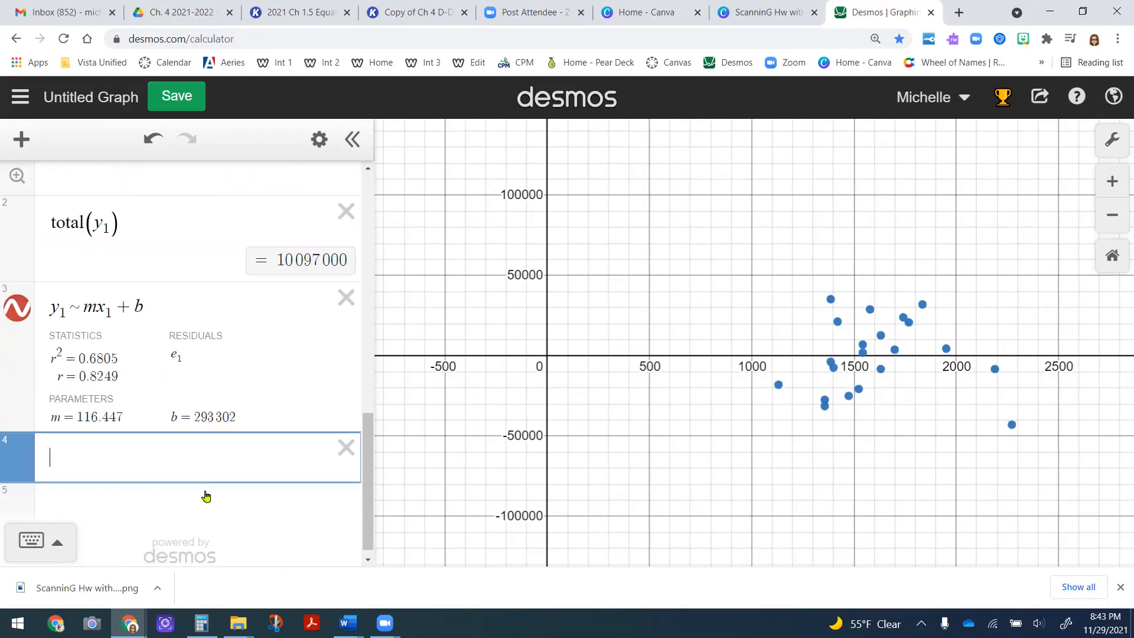
key("BackSpace")
type("293 302 +")
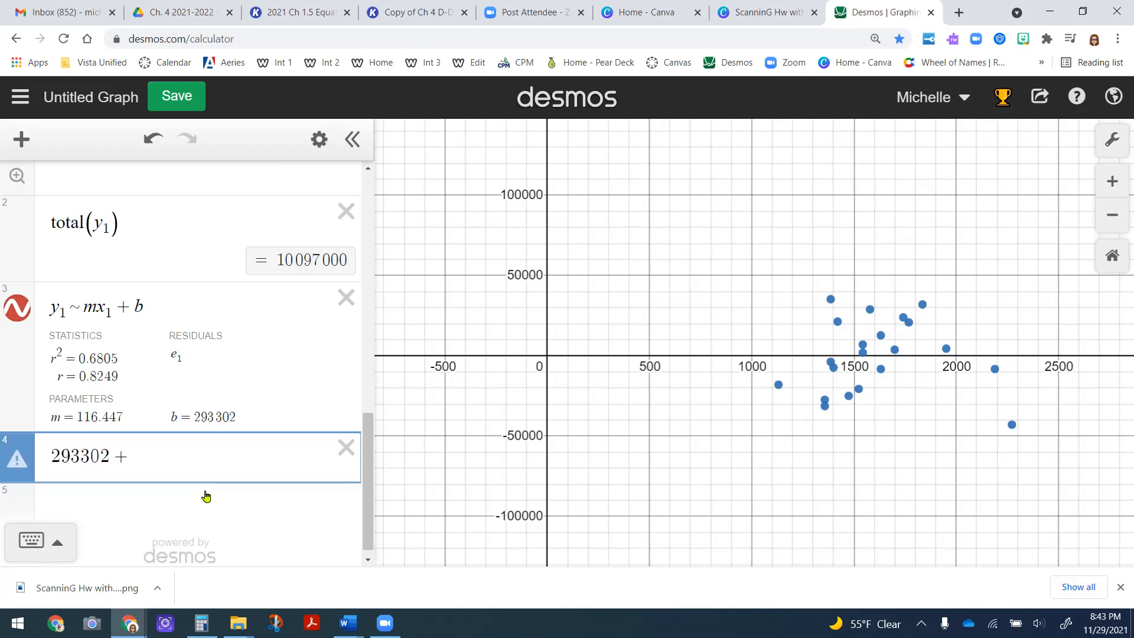
type("https://youtu.be/LPx0fOFaCNk")
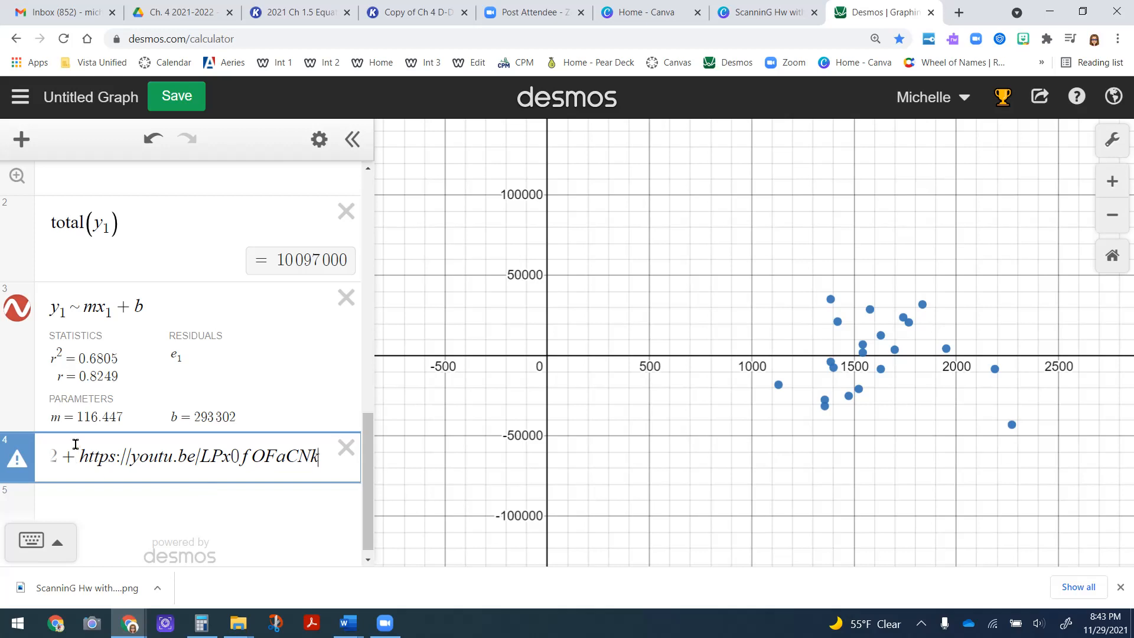
left_click_drag(79, 456, 336, 469)
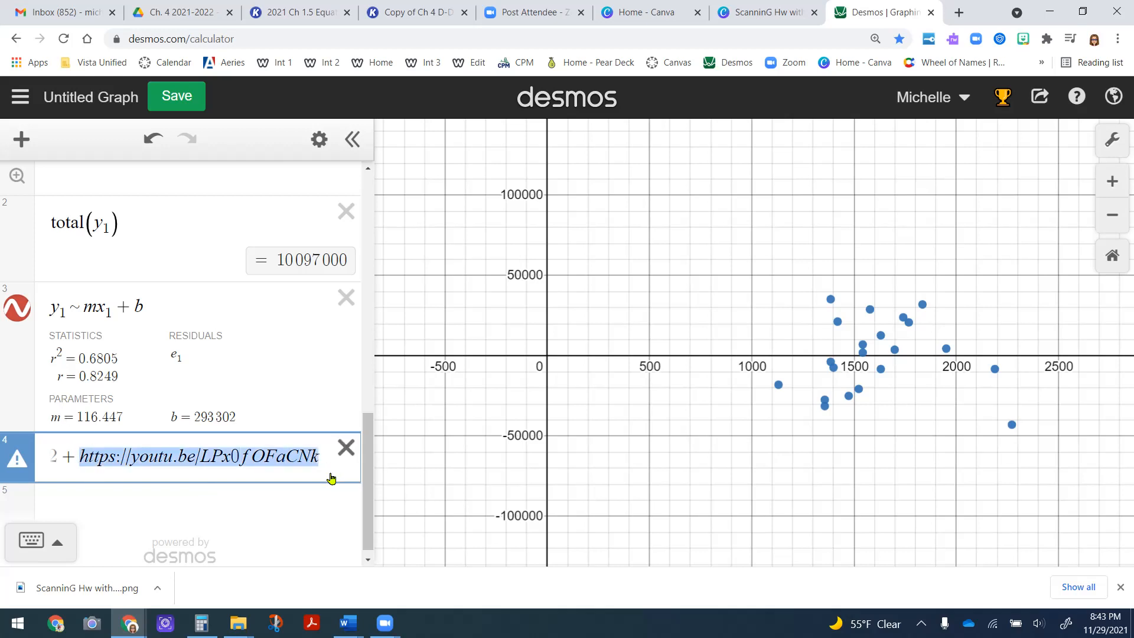
key("BackSpace")
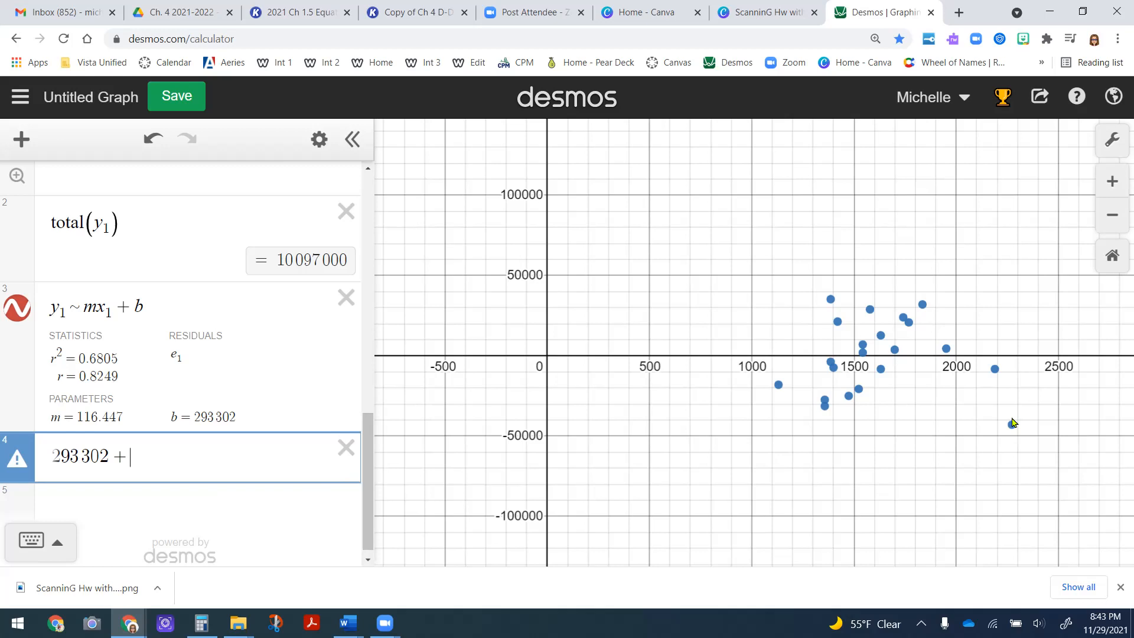
- Look up the biggest residual on the plot again and select its e₁ cell in the x₁ = 2272 row
left_click(1011, 425)
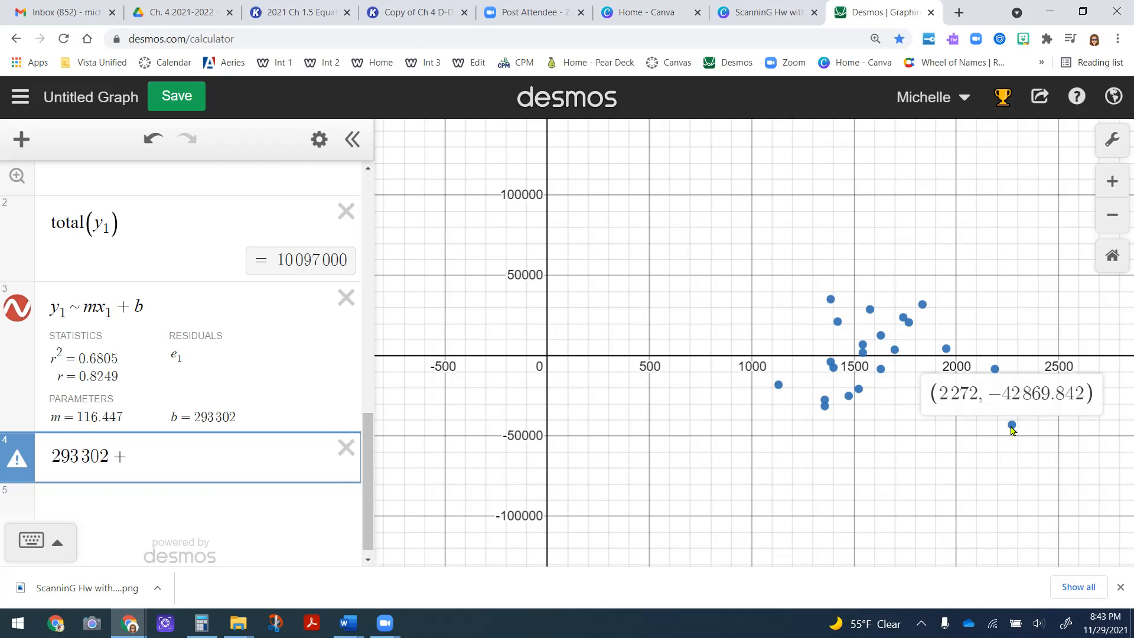
left_click(165, 459)
scroll(225, 459, "up", 5)
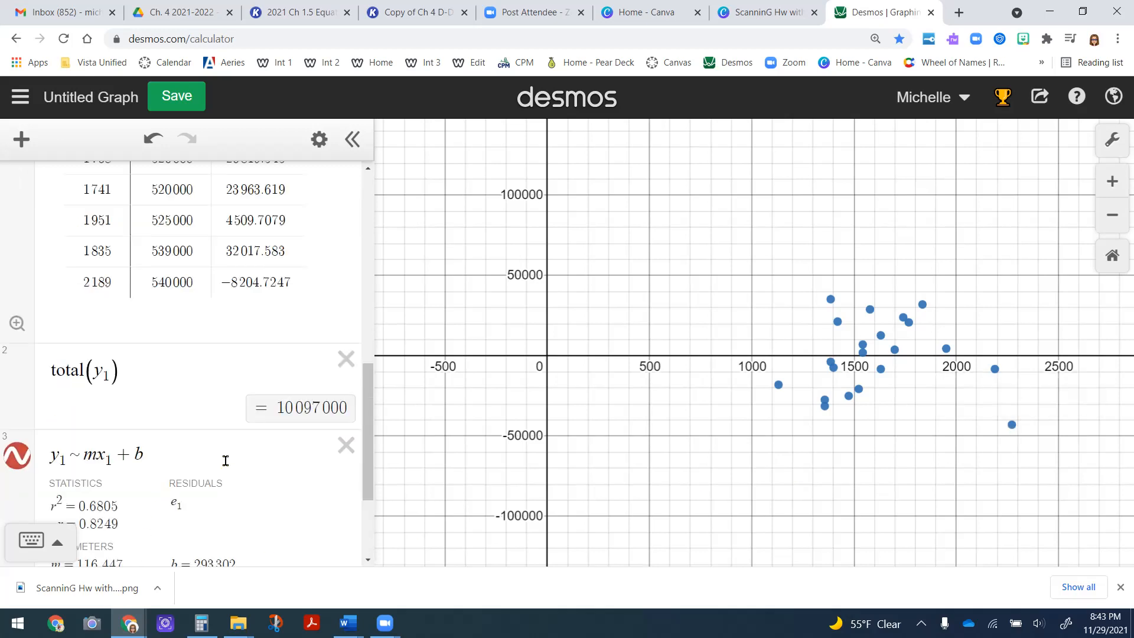
scroll(252, 398, "up", 2)
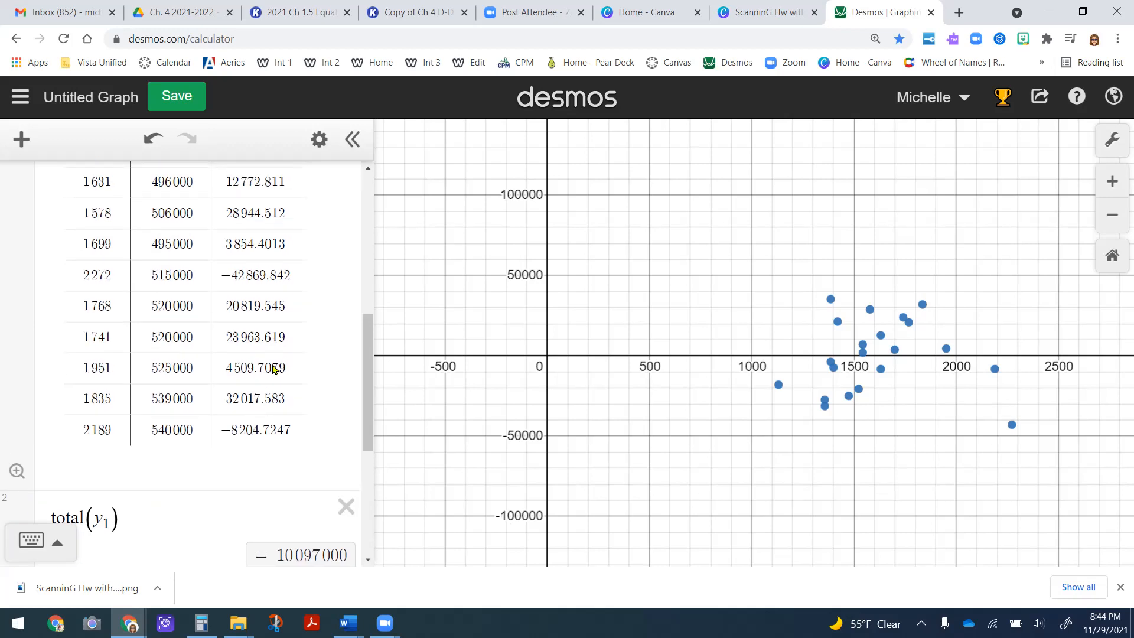
left_click(274, 275)
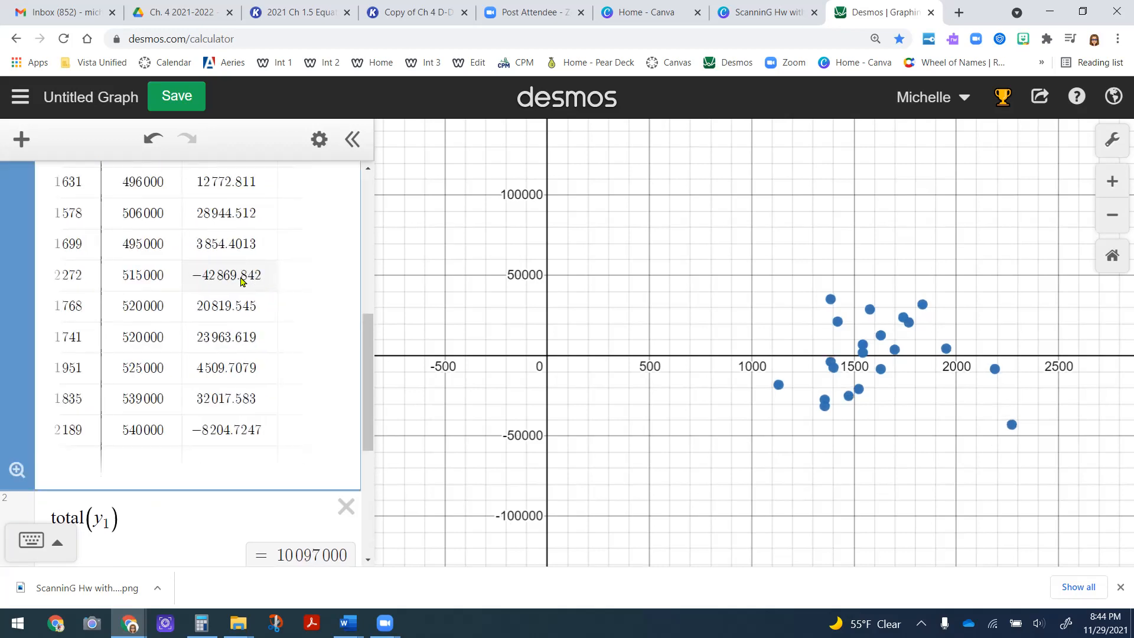
right_click(215, 277)
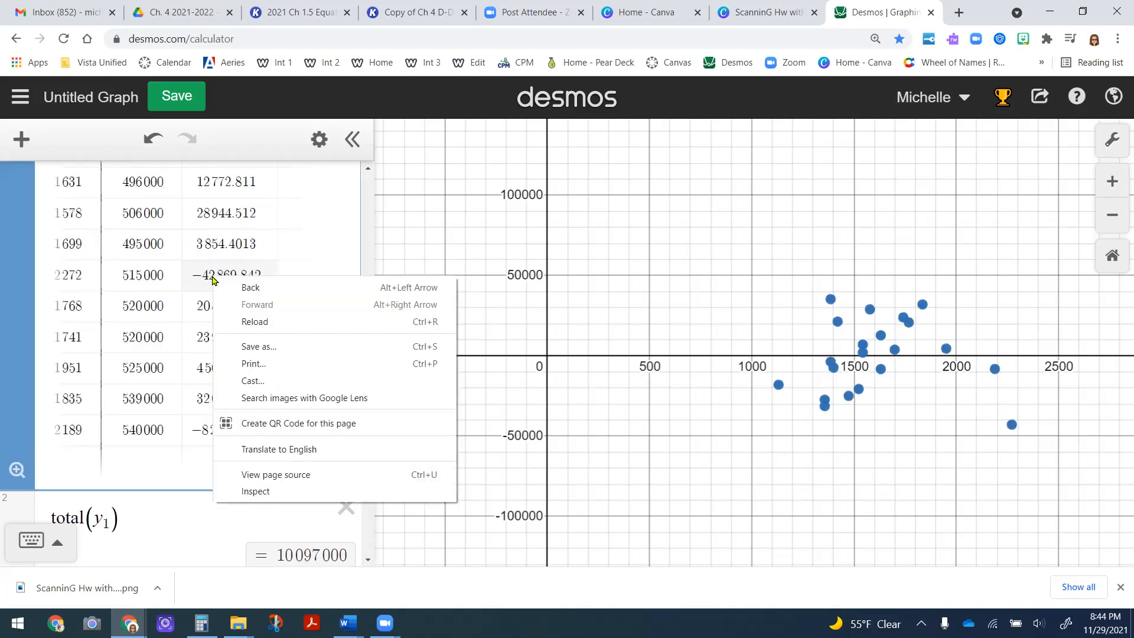
left_click(267, 352)
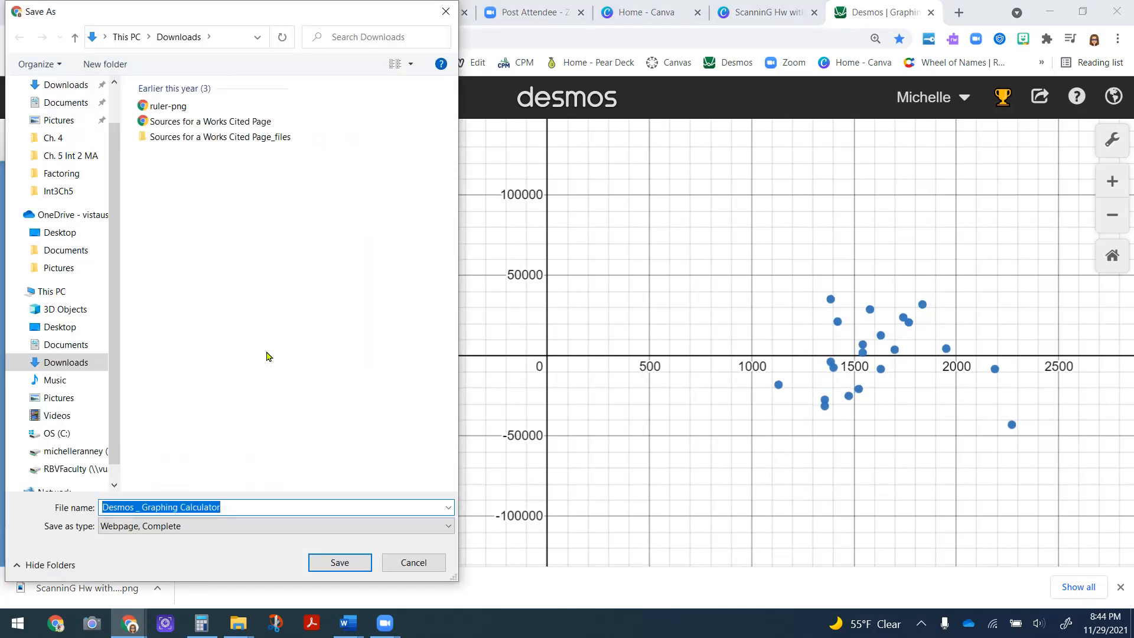
left_click(446, 11)
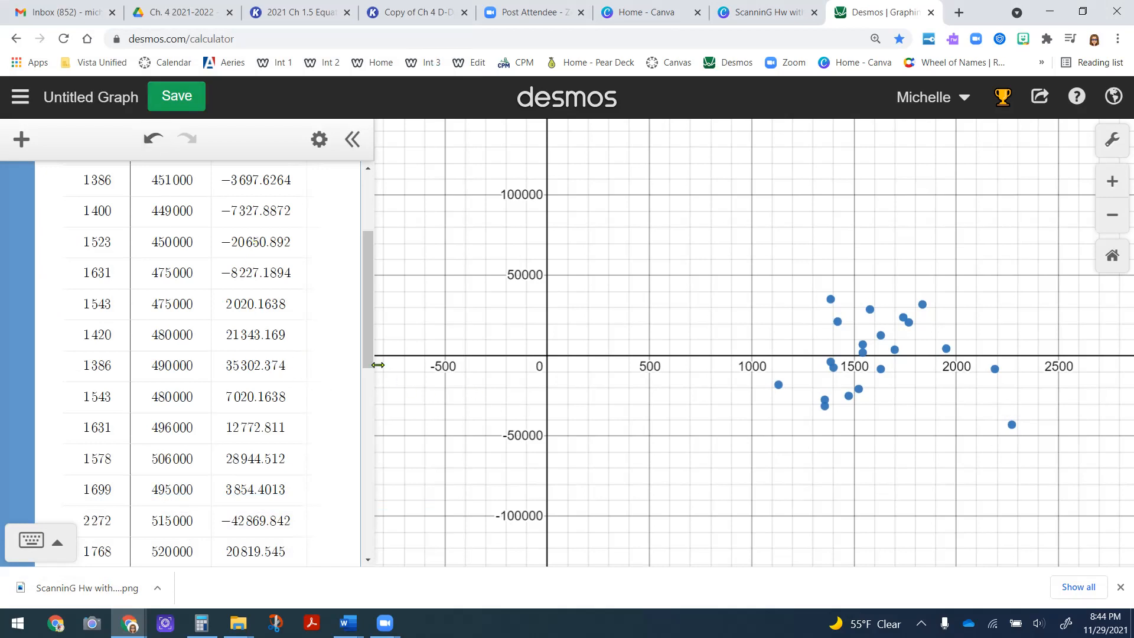
- Display the coordinates of the lowest point on the residual plot to read the biggest residual
left_click_drag(367, 354, 472, 512)
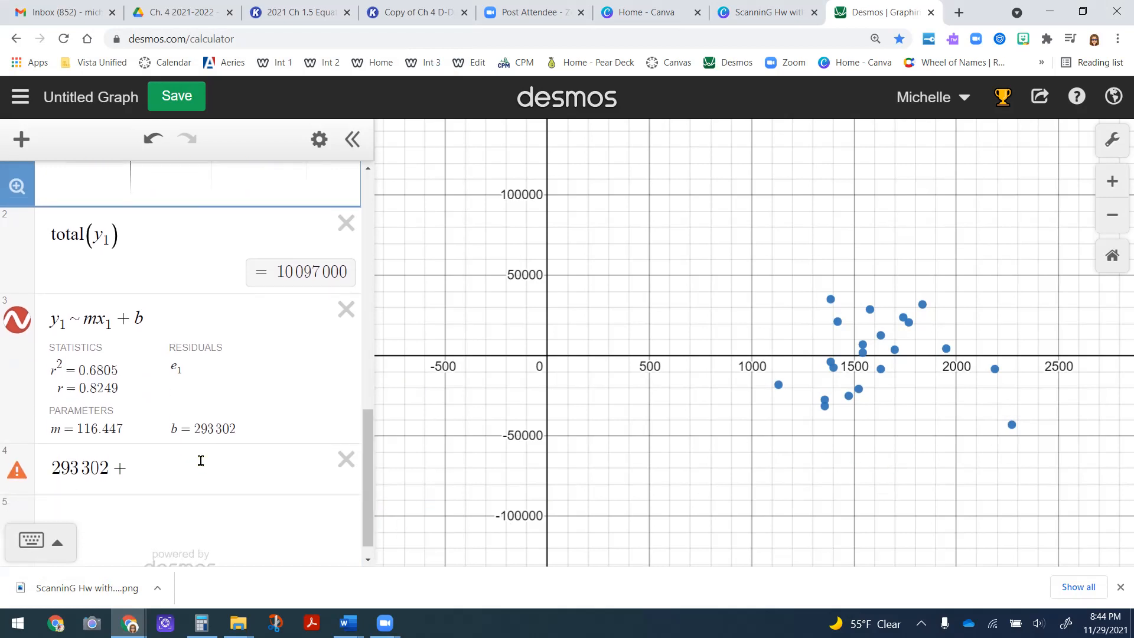
scroll(197, 460, "down", 1)
mouse_move(1009, 424)
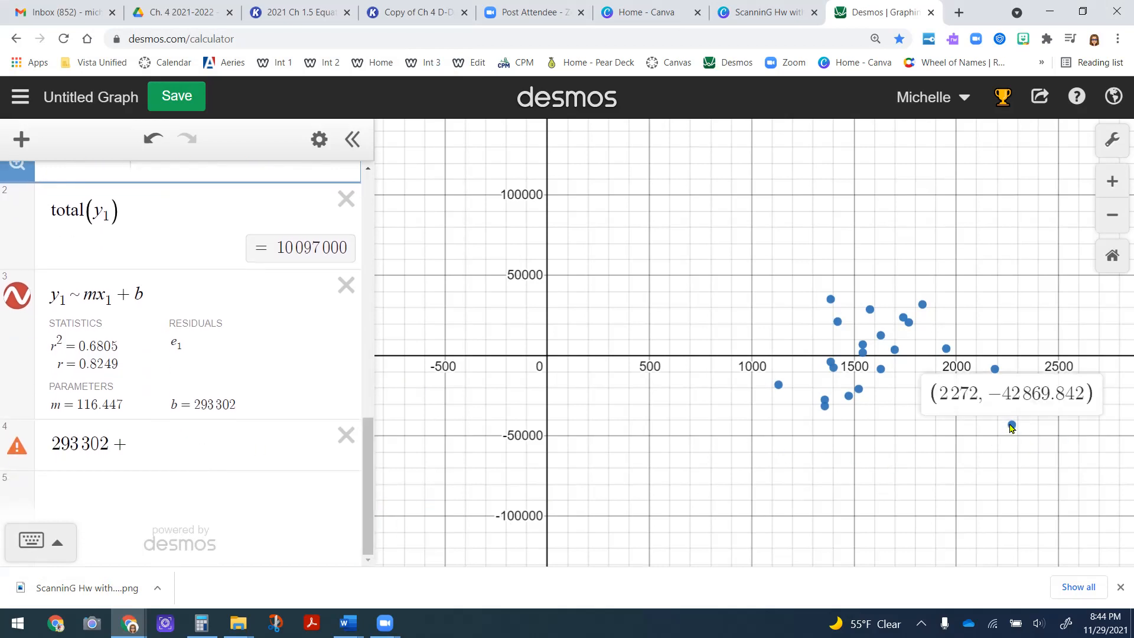
left_click(993, 395)
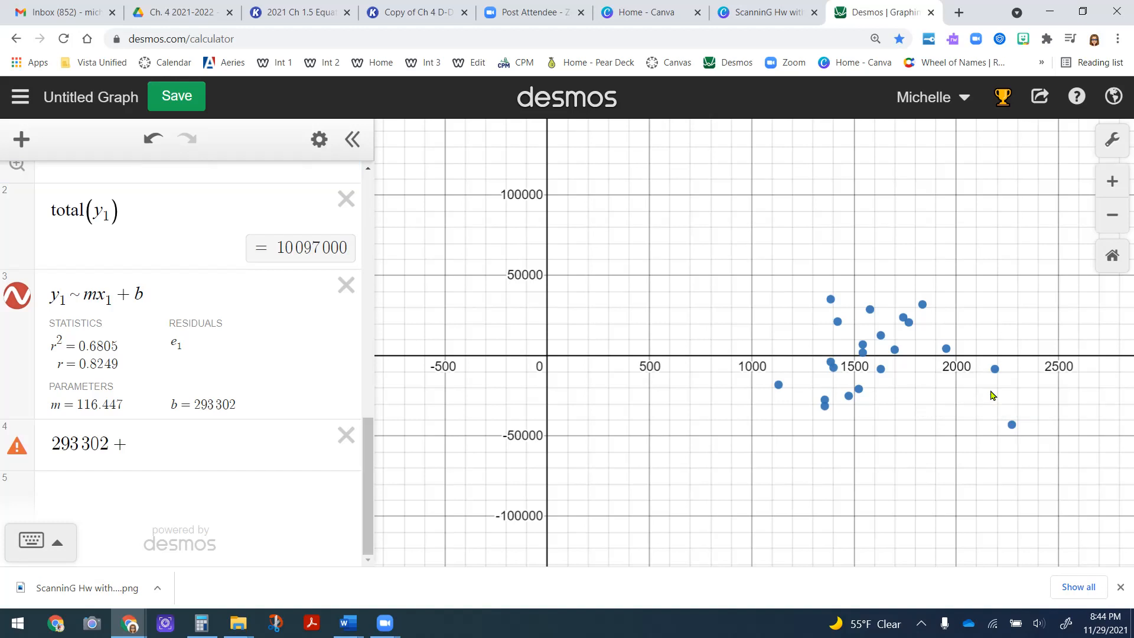
left_click(1013, 429)
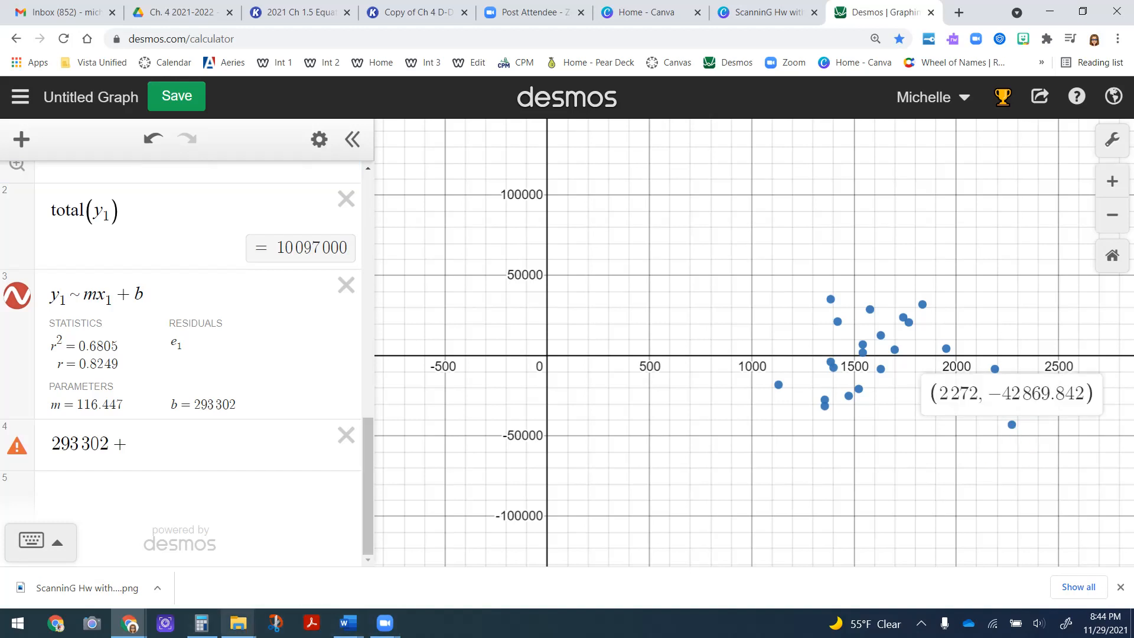
left_click_drag(901, 359, 800, 334)
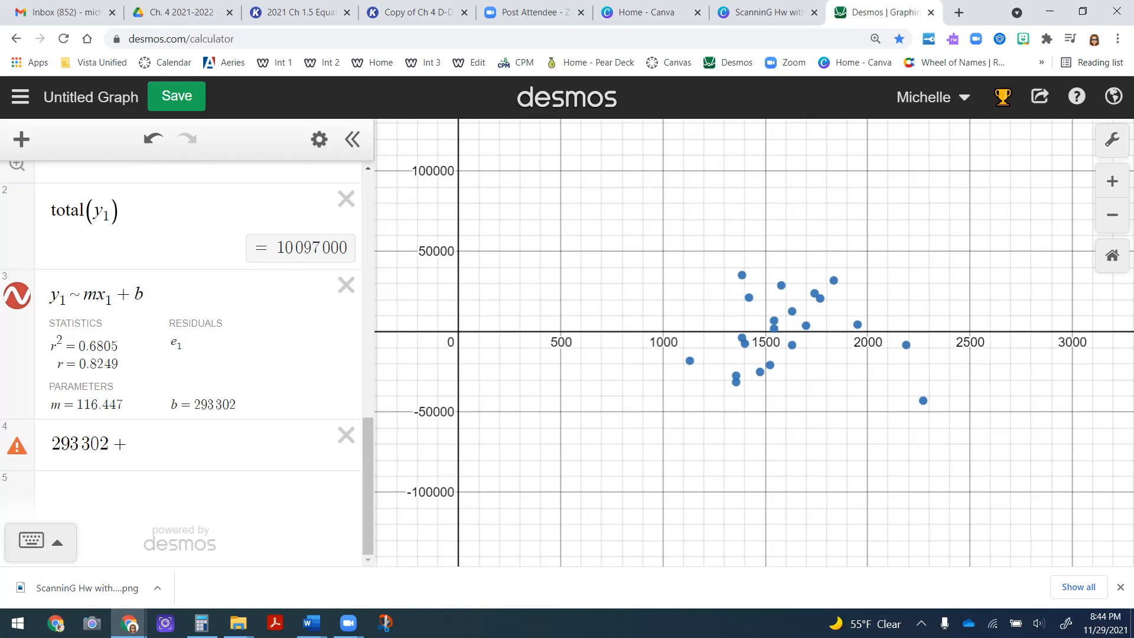
left_click(923, 402)
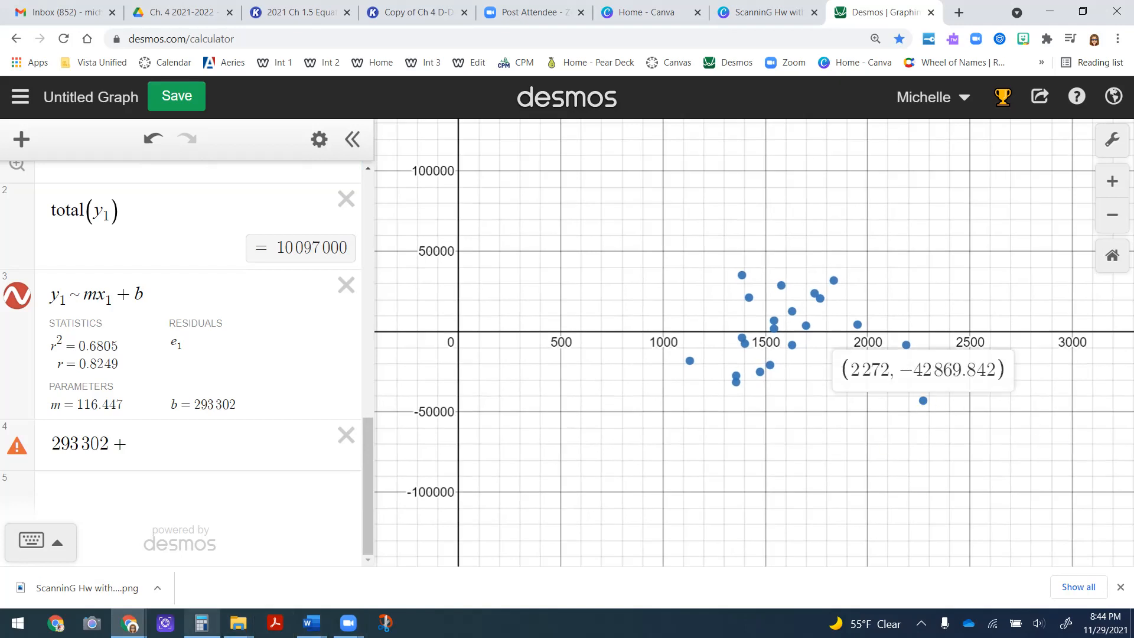
- Switch to Snip & Sketch, capture the lowest point's coordinate label from the residual plot, and return to Desmos
left_click(385, 623)
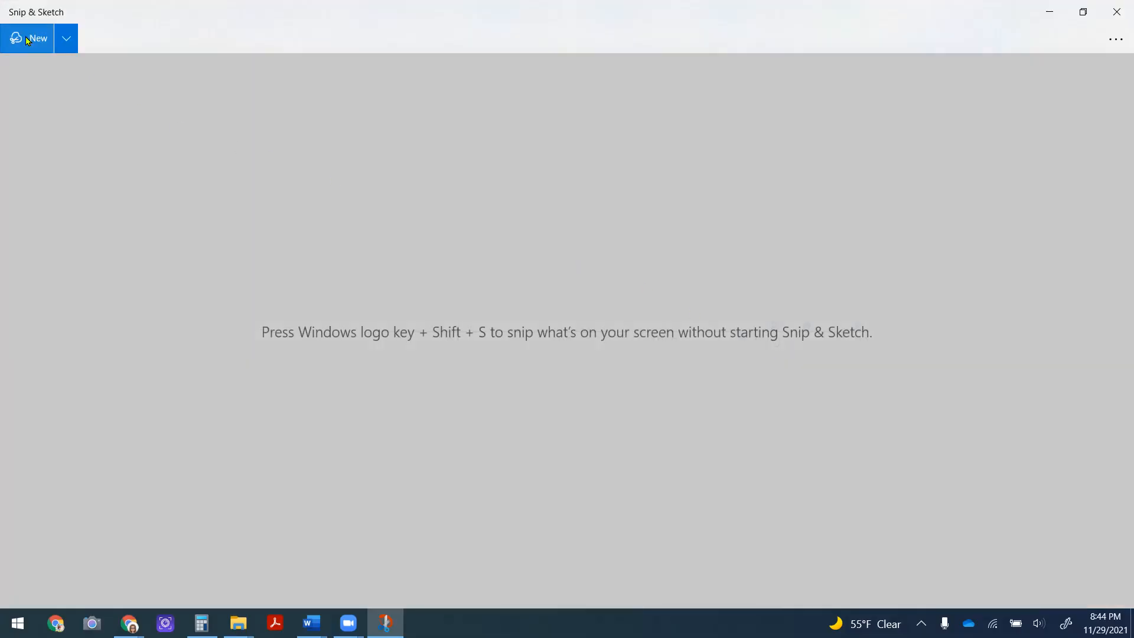
left_click(37, 39)
left_click_drag(825, 322, 1028, 427)
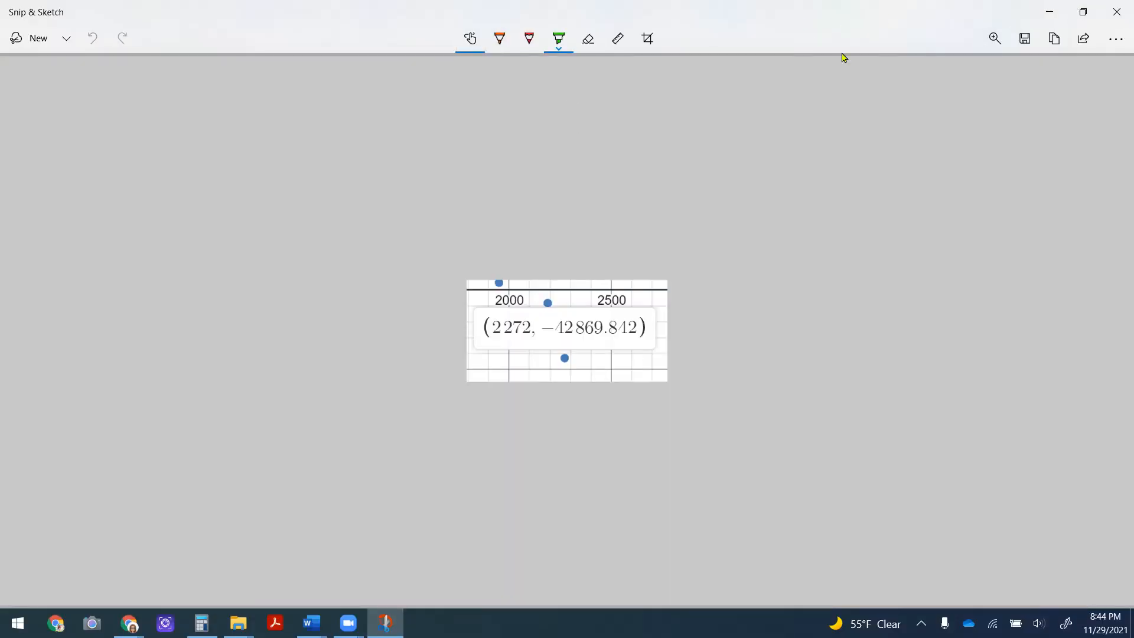
left_click(1050, 15)
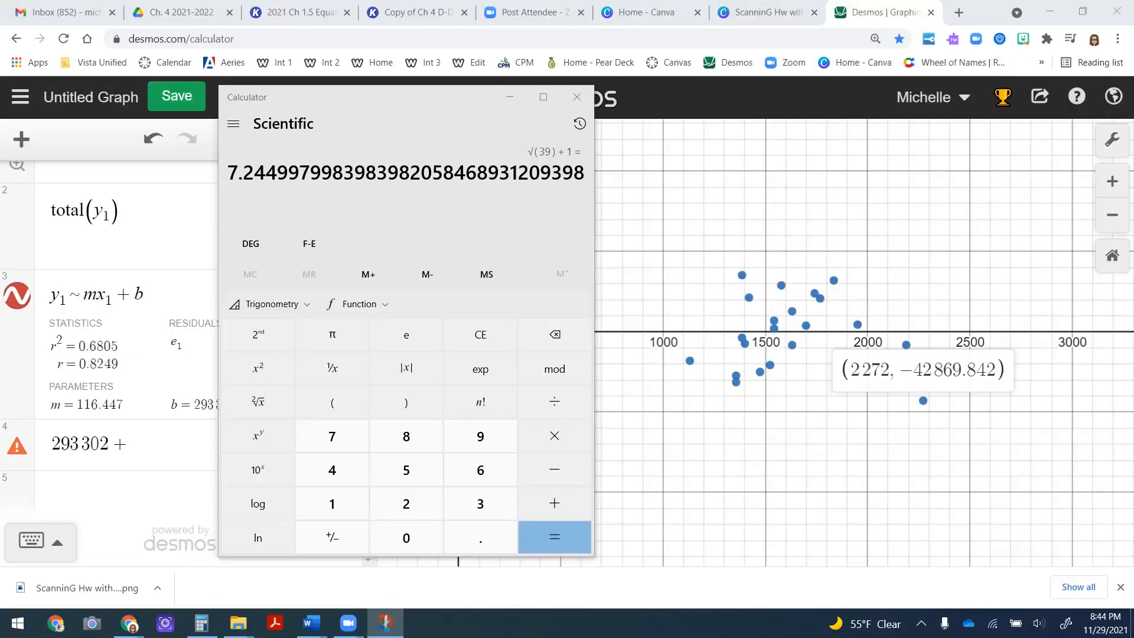
left_click(577, 97)
- Complete the upper bound's intercept calculation as 293302 + 42869.84
left_click(158, 439)
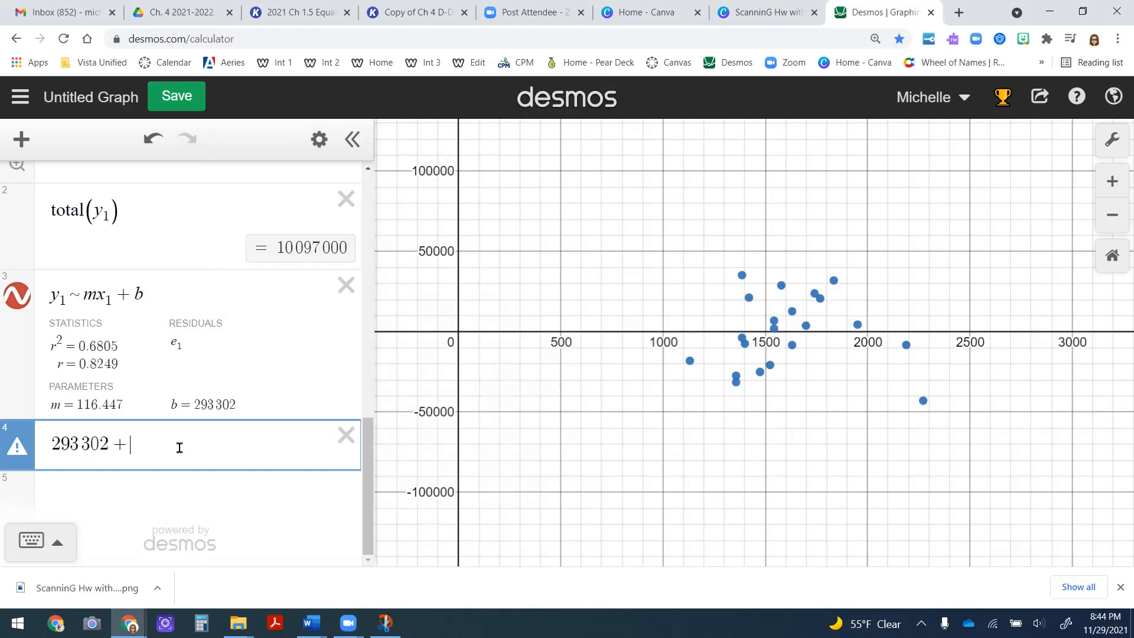
type("42")
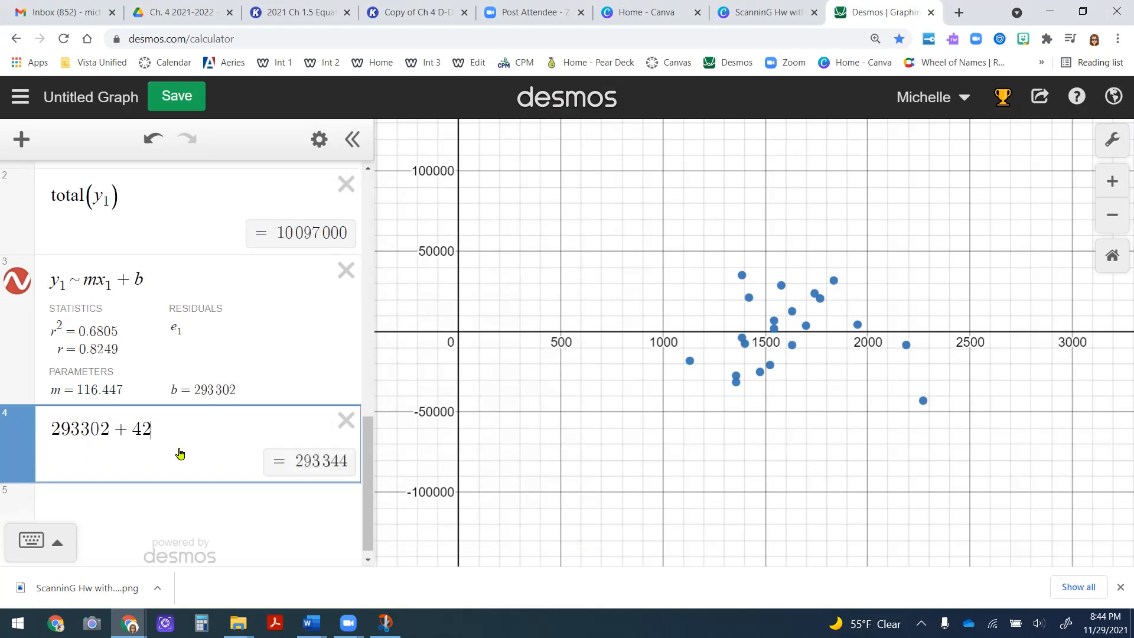
type("869")
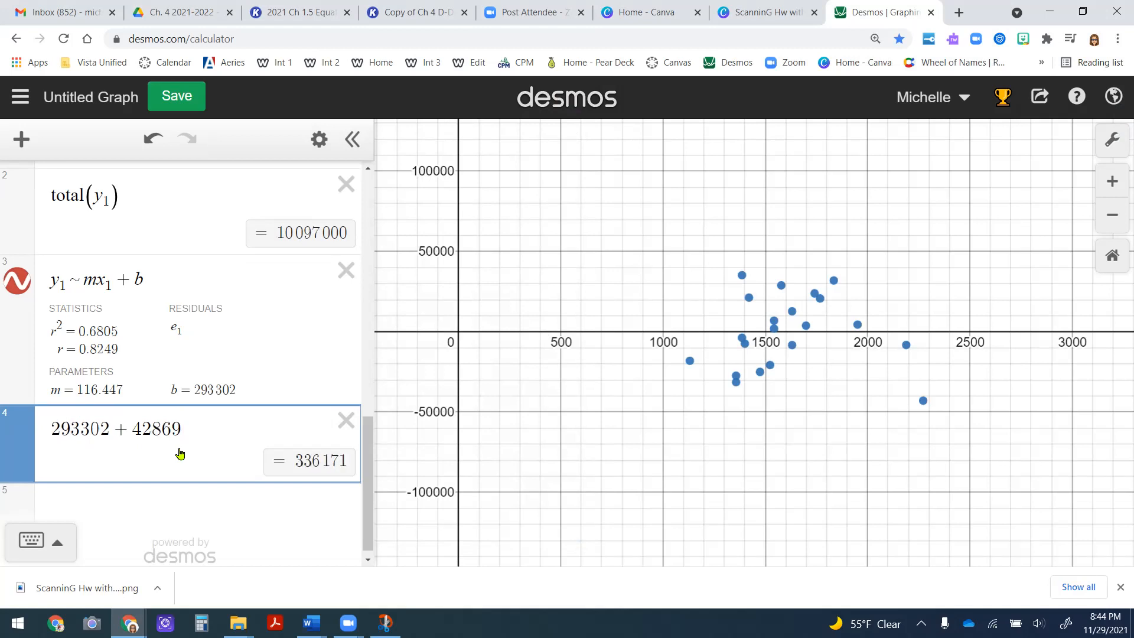
type(".84")
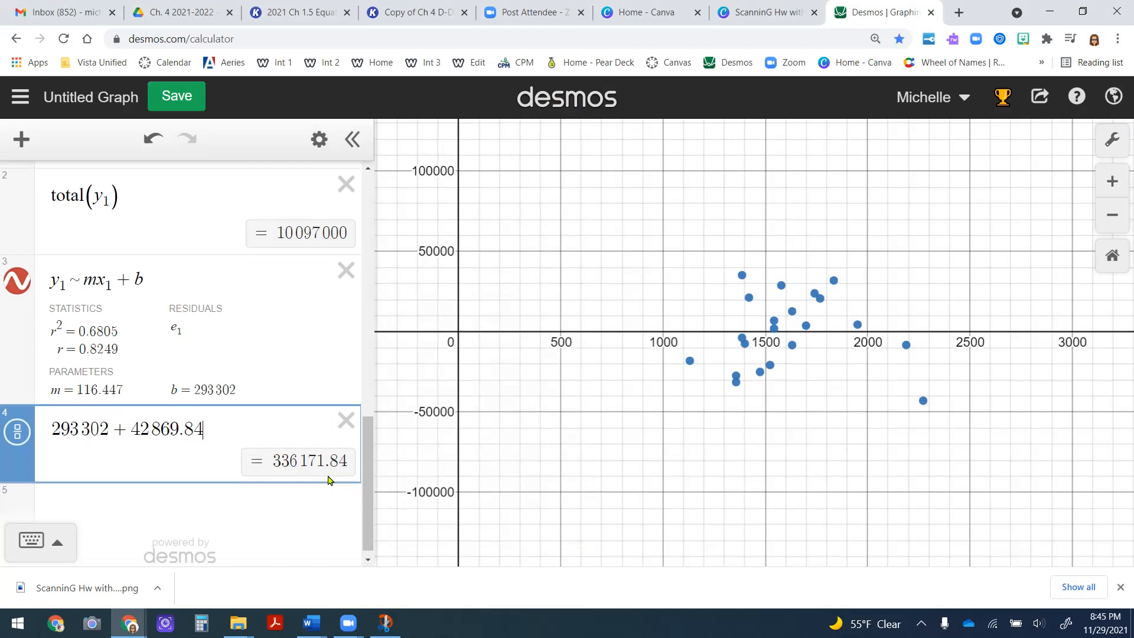
- Copy the upper bound's intercept calculation into a new expression and change it to 293302 − 42869.84 for the lower bound
left_click(107, 506)
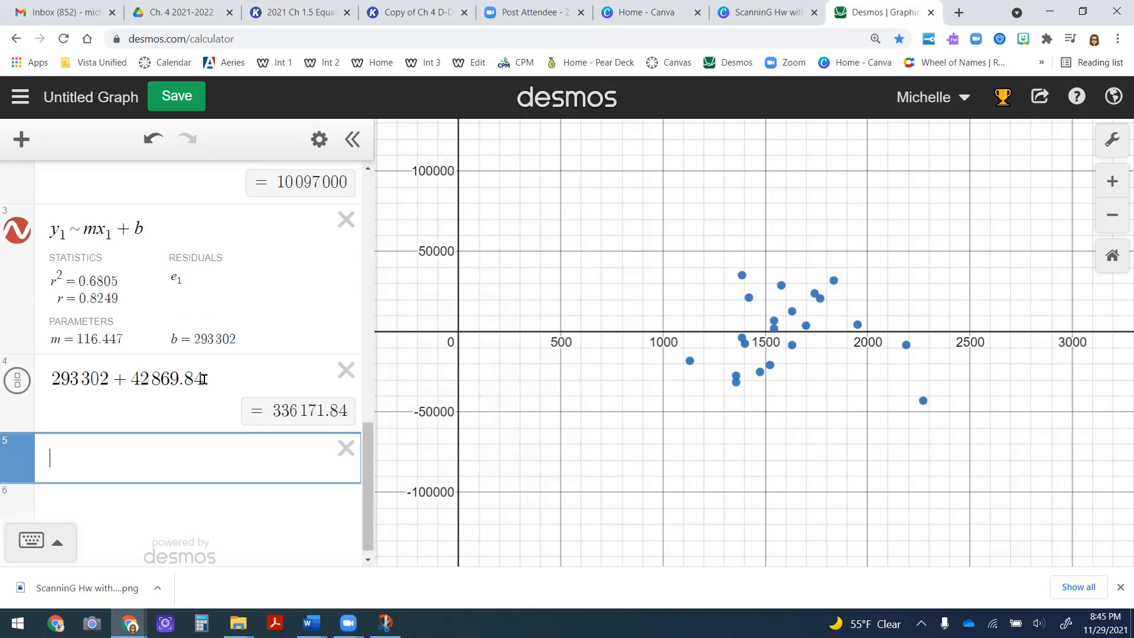
left_click_drag(202, 379, 36, 384)
left_click(97, 447)
type("293302+42869.84")
key("Left")
key("Left")
key("Left")
key("Left")
key("Left")
key("Left")
key("Left")
key("Left")
key("BackSpace")
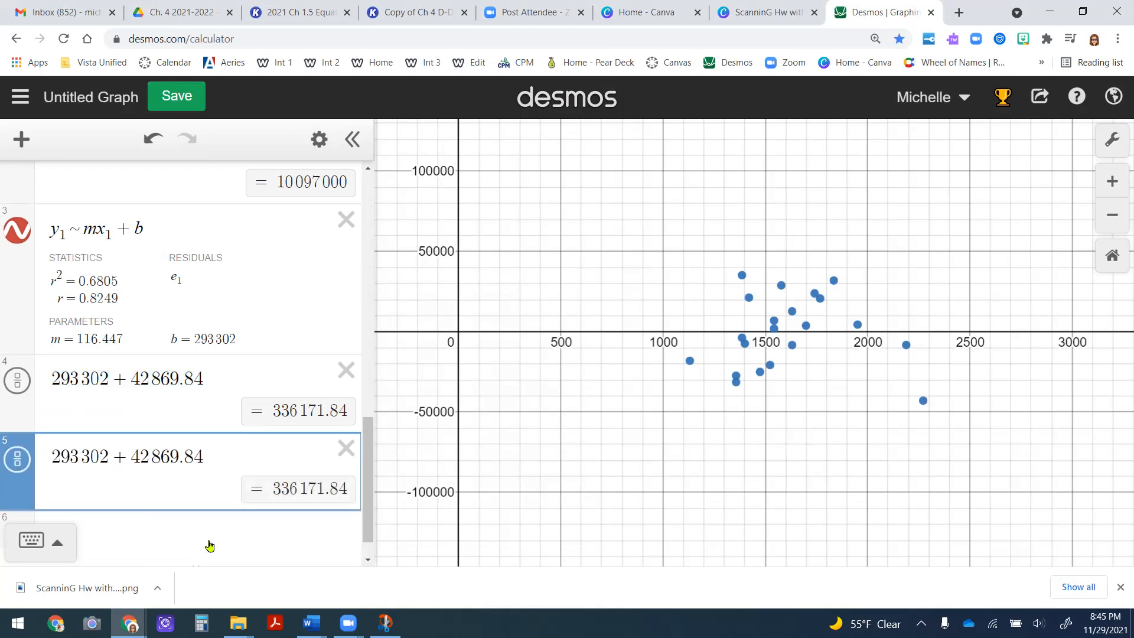
type("-")
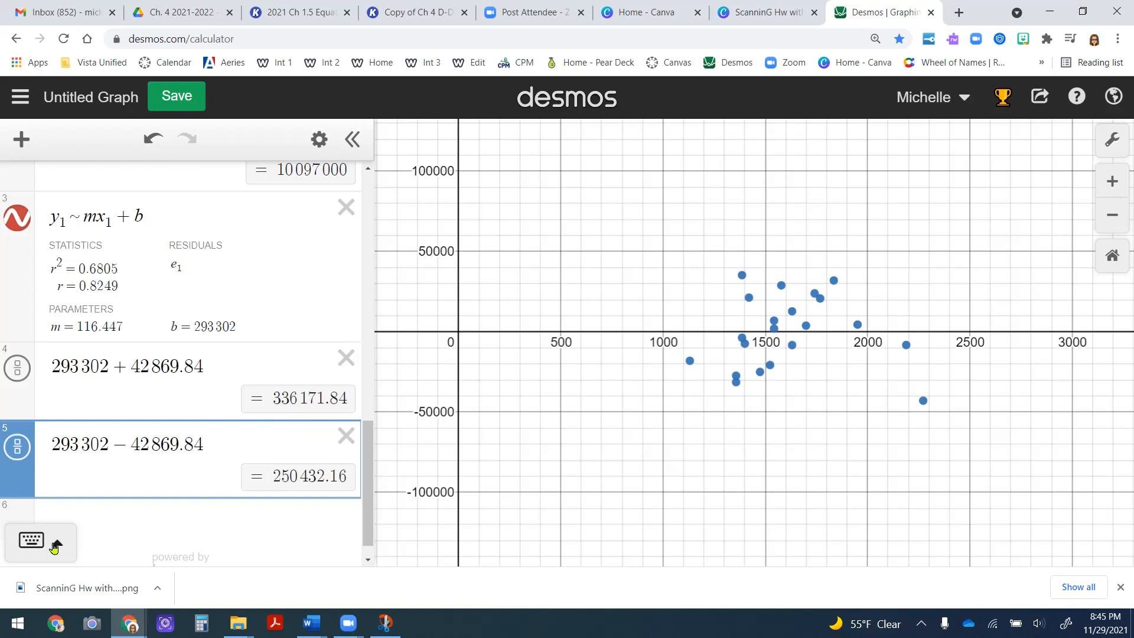
- Graph the upper bound line y = 116.45x + 336171.84 as a new expression over the scatter plot
left_click(153, 525)
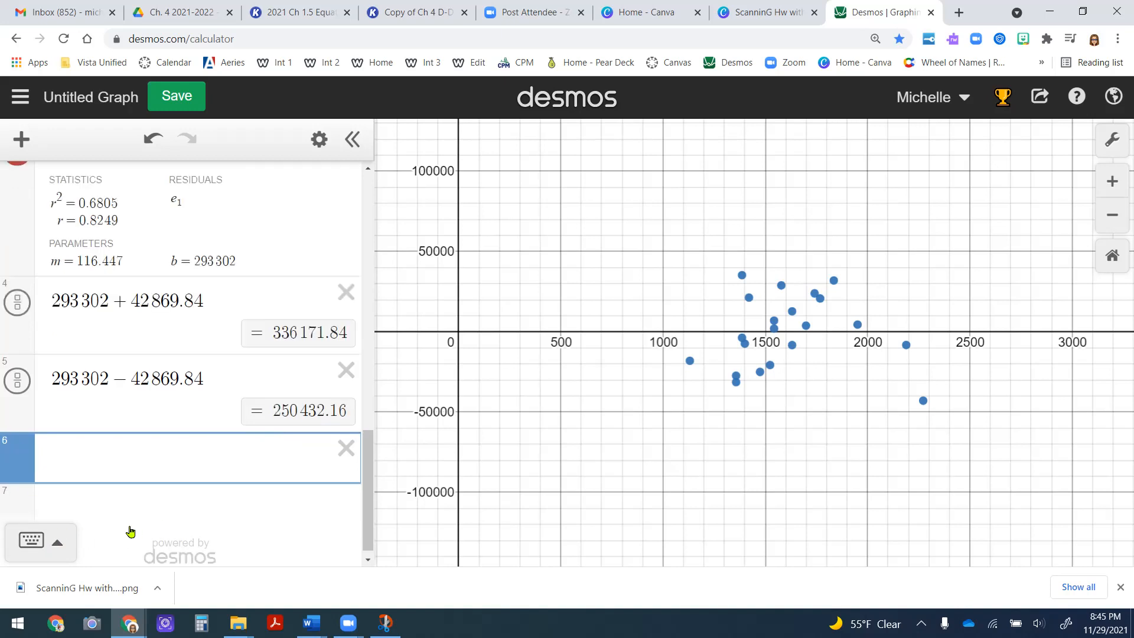
scroll(754, 342, "down", 3)
left_click_drag(733, 225, 768, 458)
left_click_drag(803, 237, 703, 459)
scroll(755, 342, "down", 1)
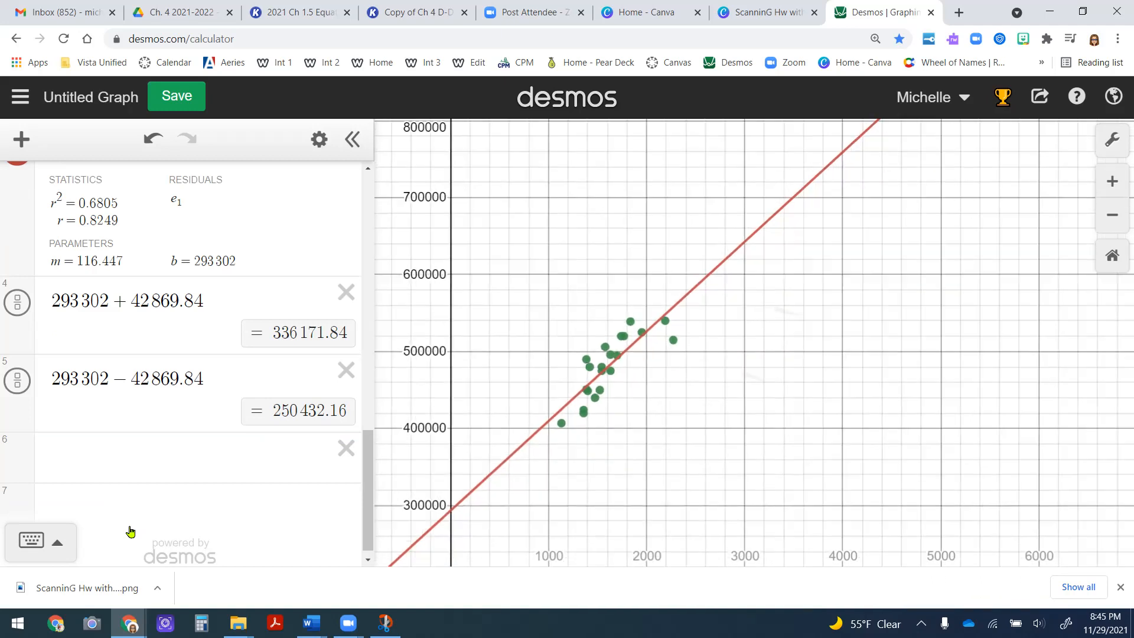
scroll(755, 342, "up", 3)
left_click_drag(662, 355, 766, 325)
scroll(754, 343, "down", 1)
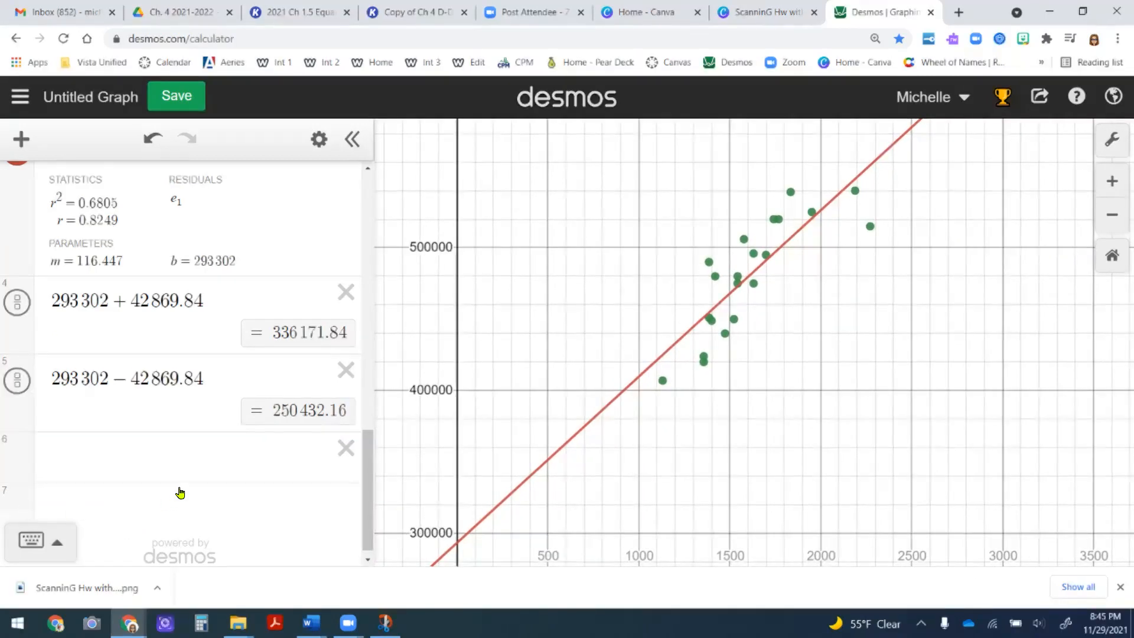
left_click(111, 456)
type("y=1")
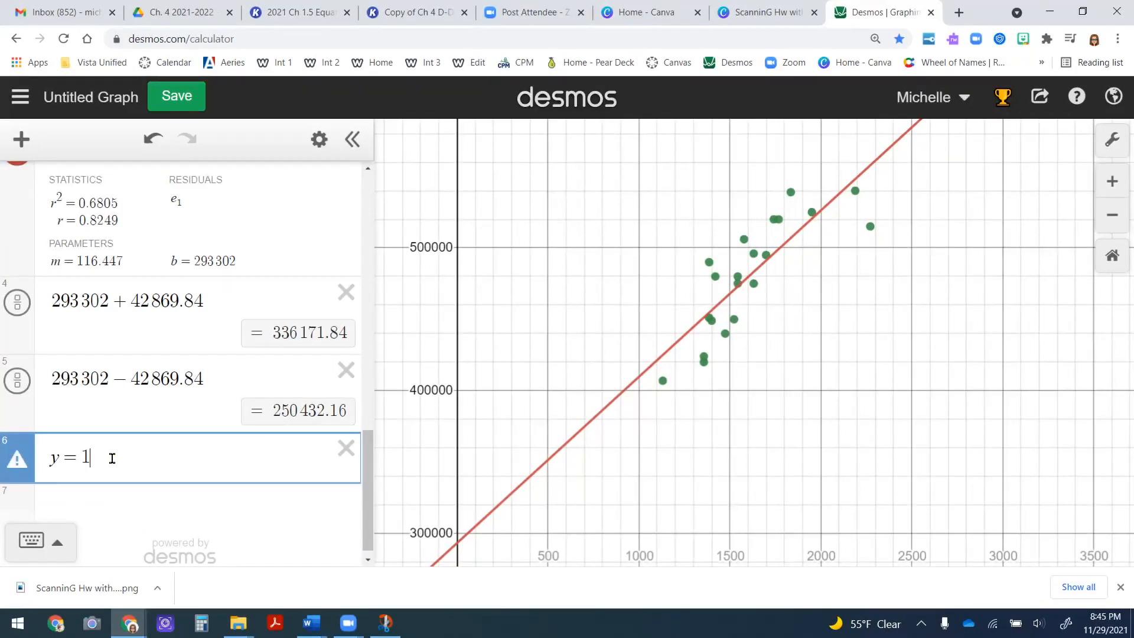
type("16.")
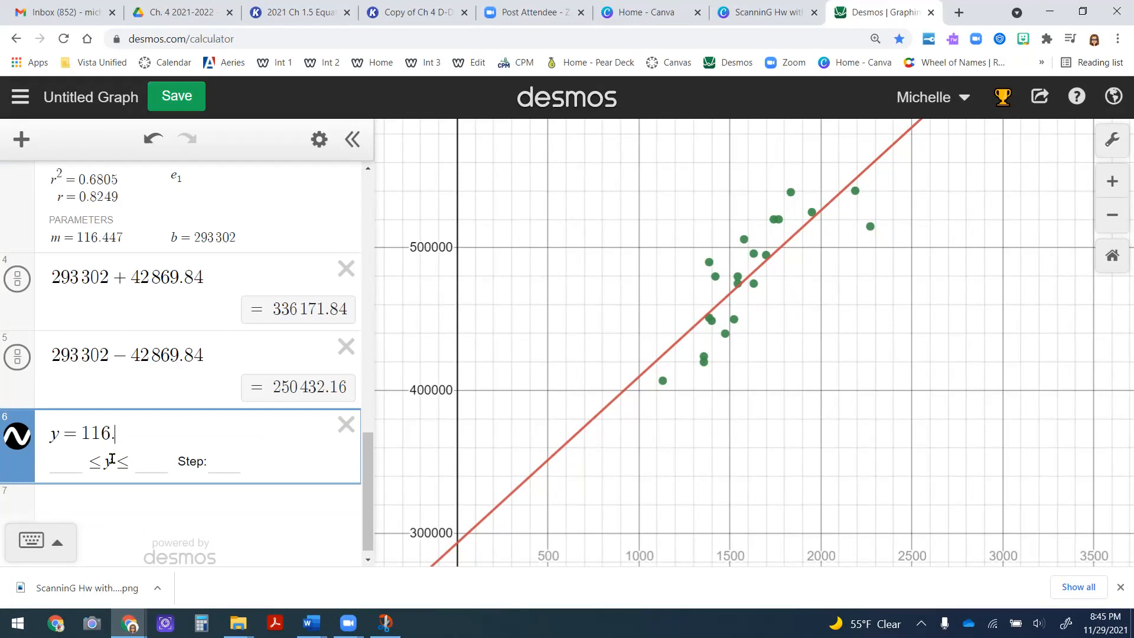
type("45x+")
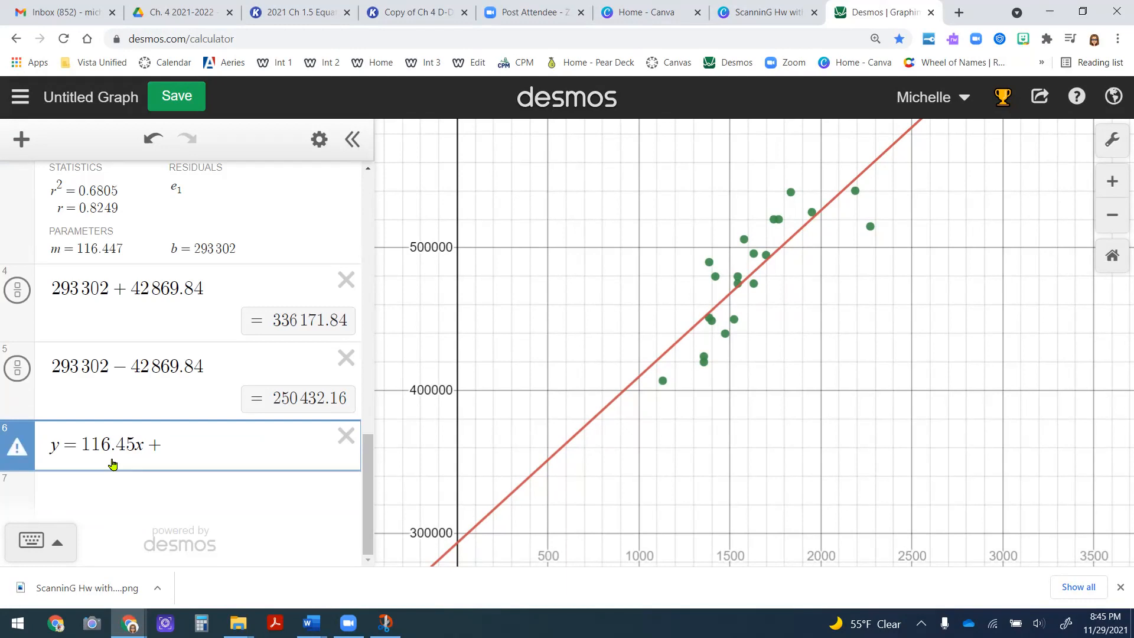
type("336")
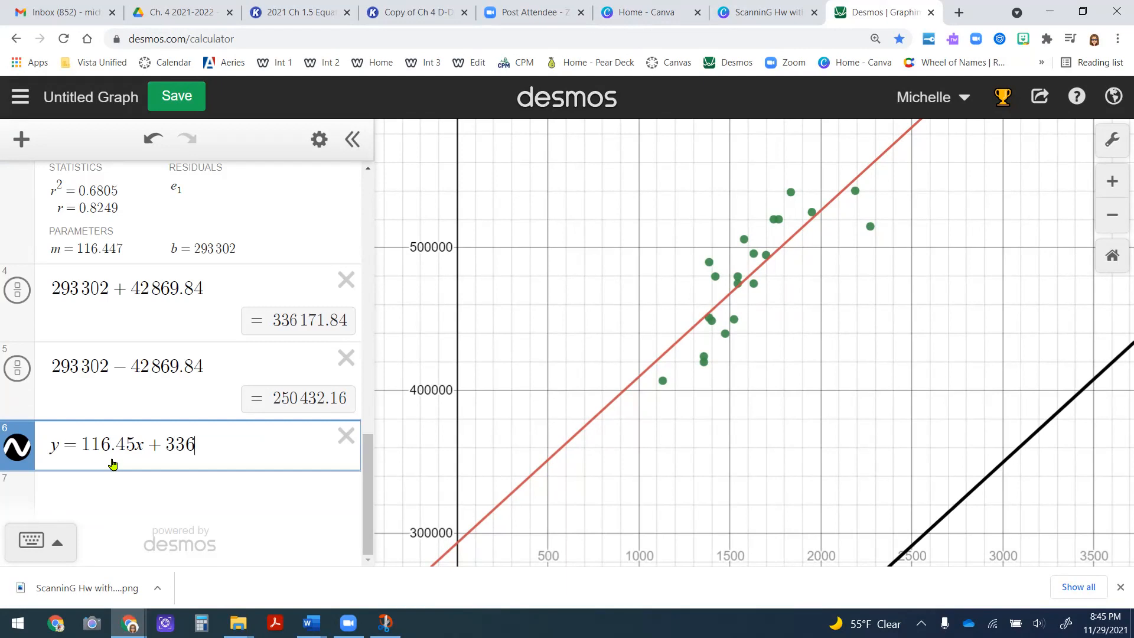
type("1")
type("7")
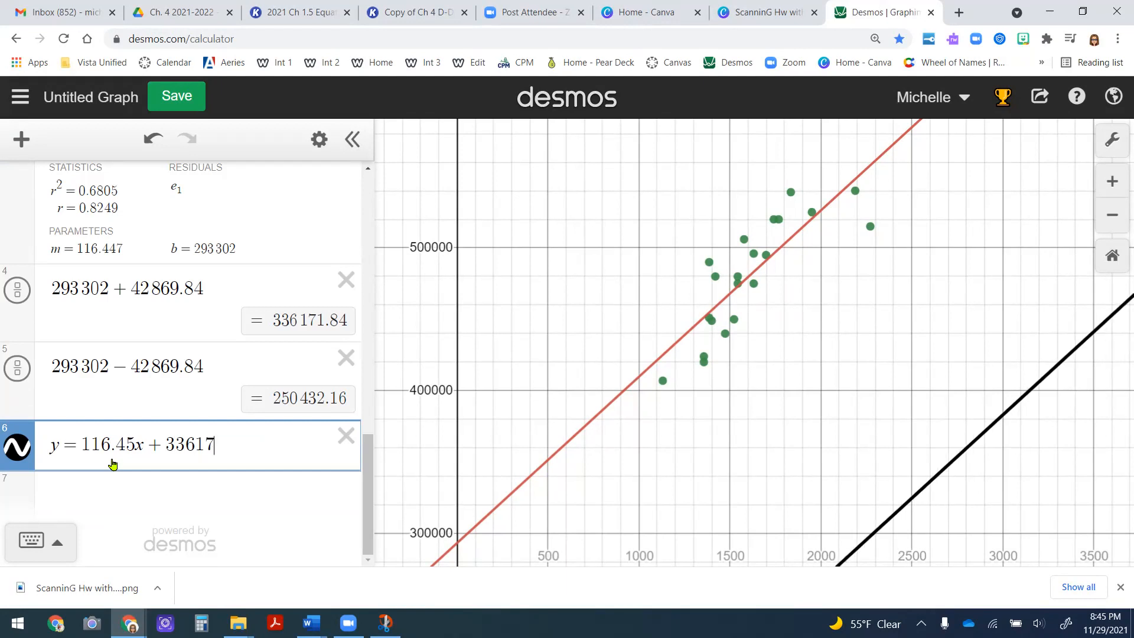
type("1.84")
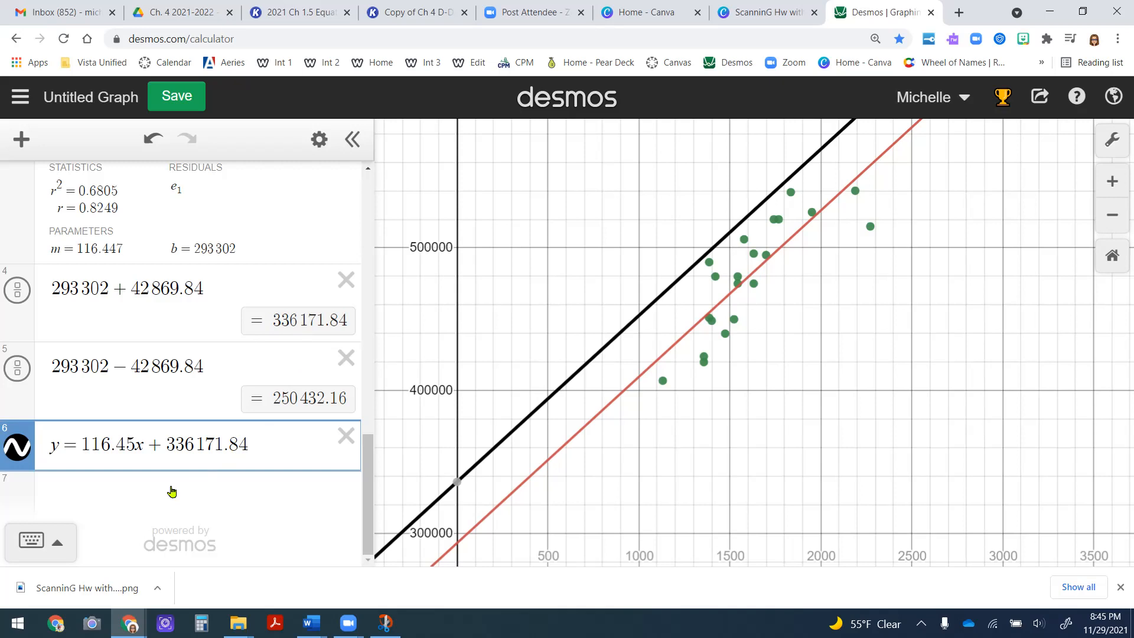
- Copy the upper bound equation into a new expression and change its intercept to 250432.16 to graph the lower bound
left_click(153, 491)
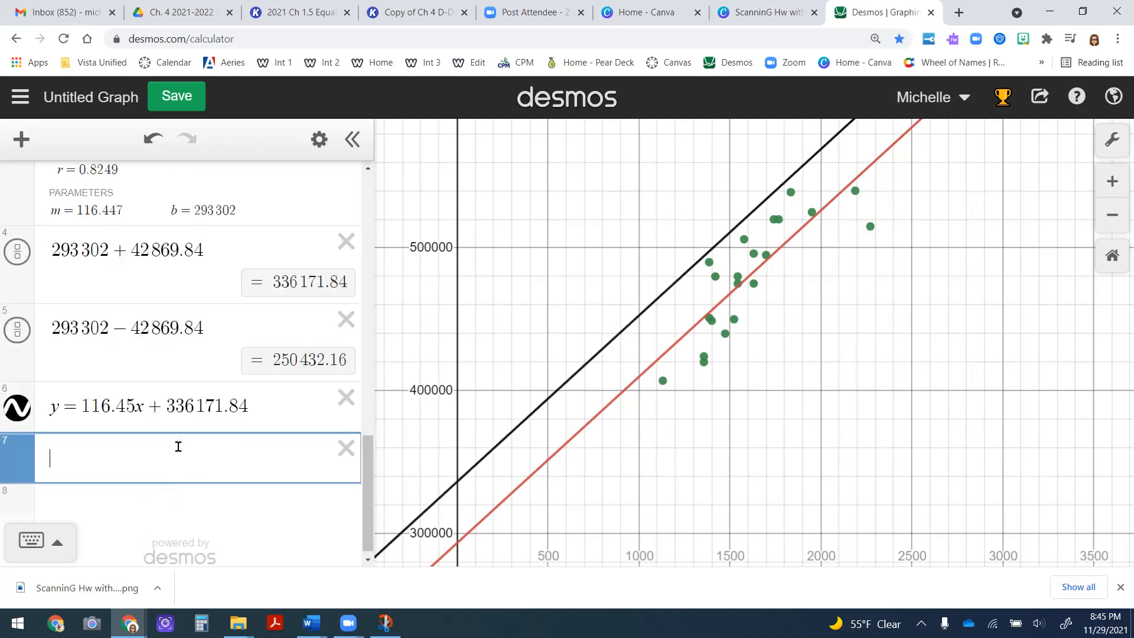
left_click(268, 408)
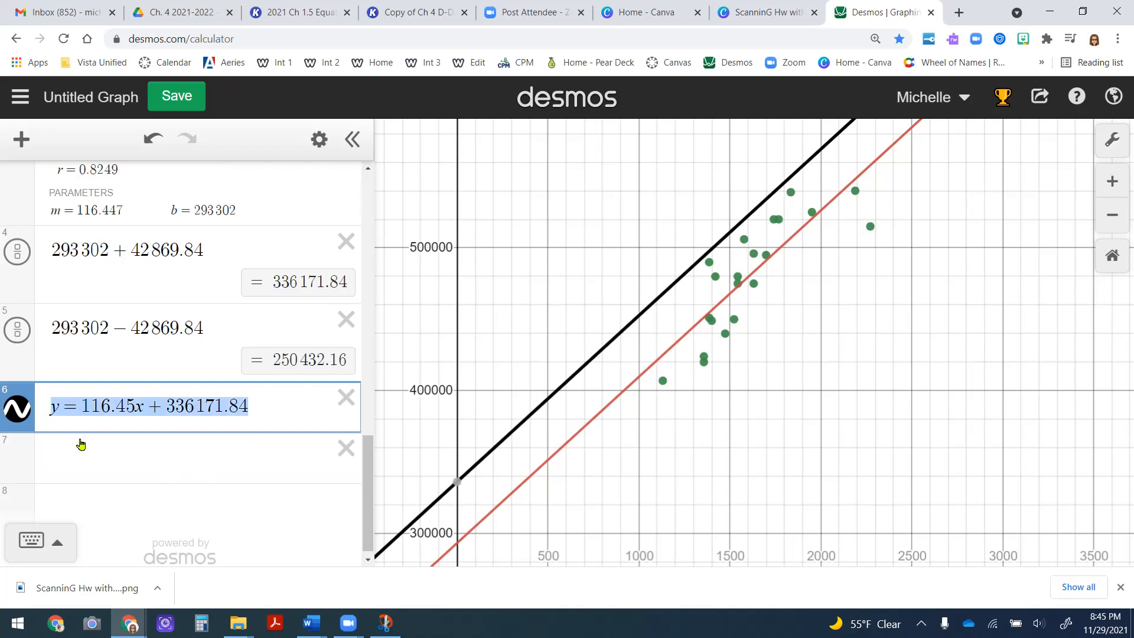
left_click(90, 469)
type("y = 116.45x + 336171.84")
left_click_drag(264, 462, 155, 465)
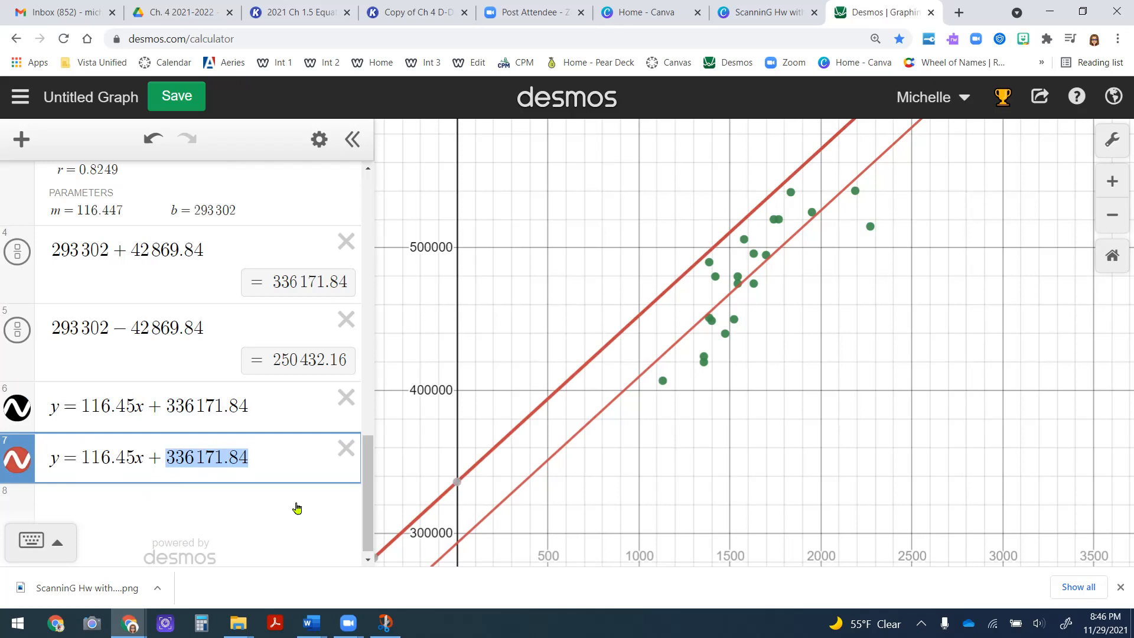
type("250")
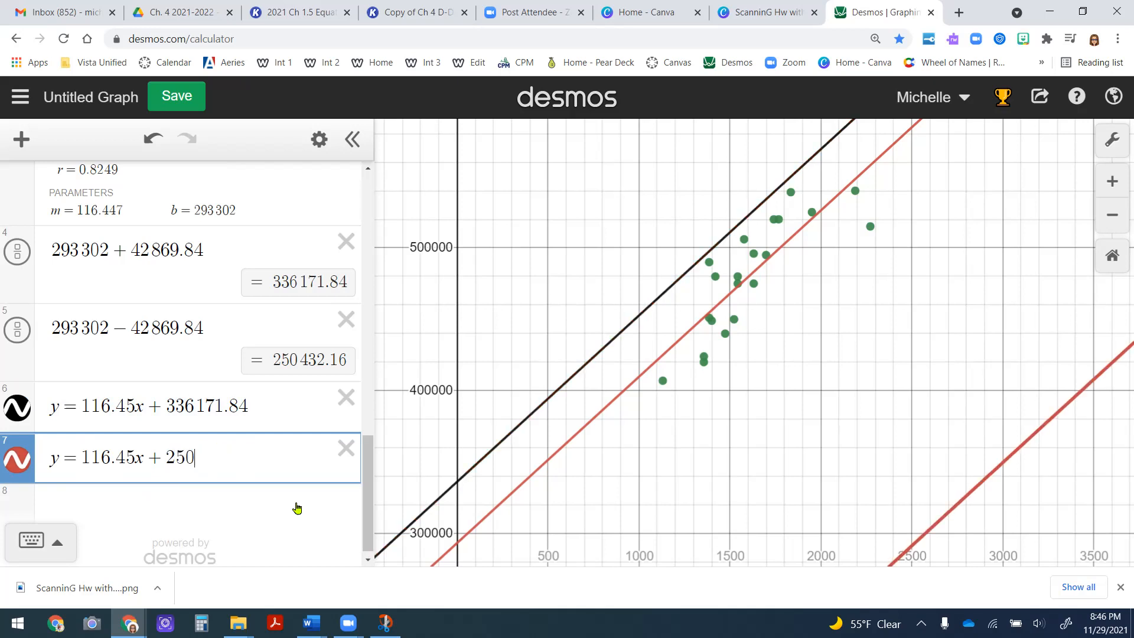
type("432")
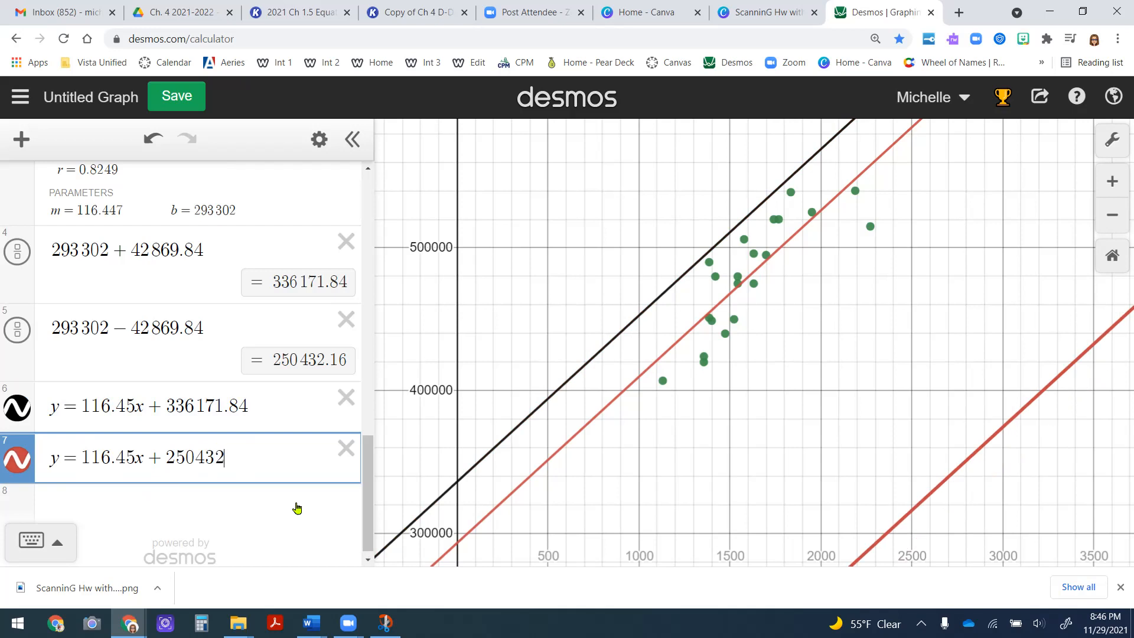
type(".16")
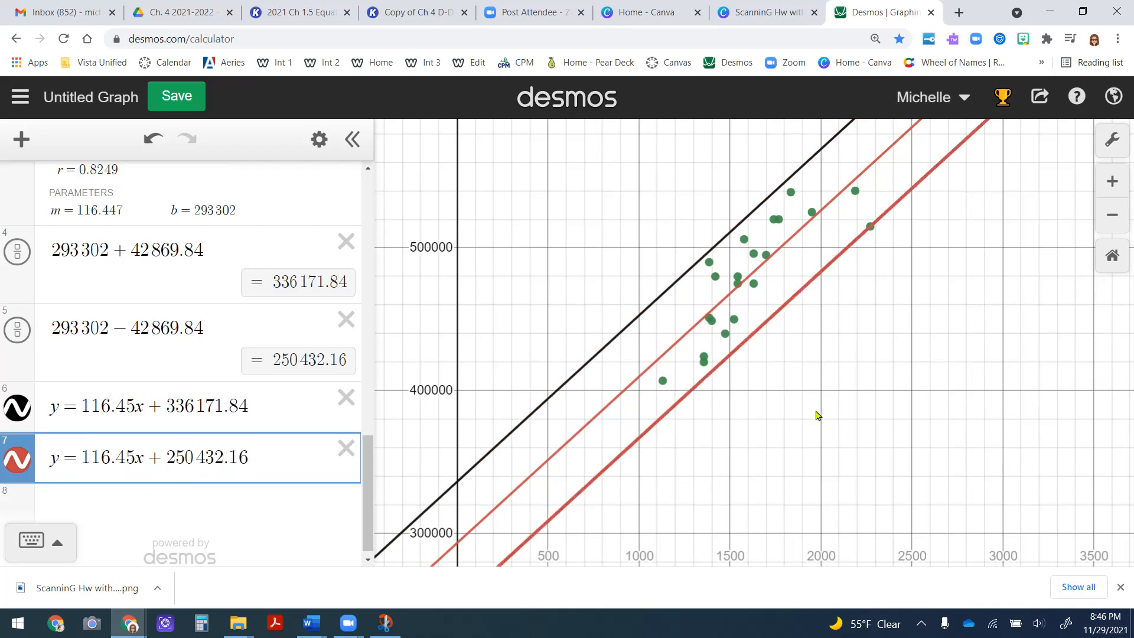
scroll(817, 415, "down", 2)
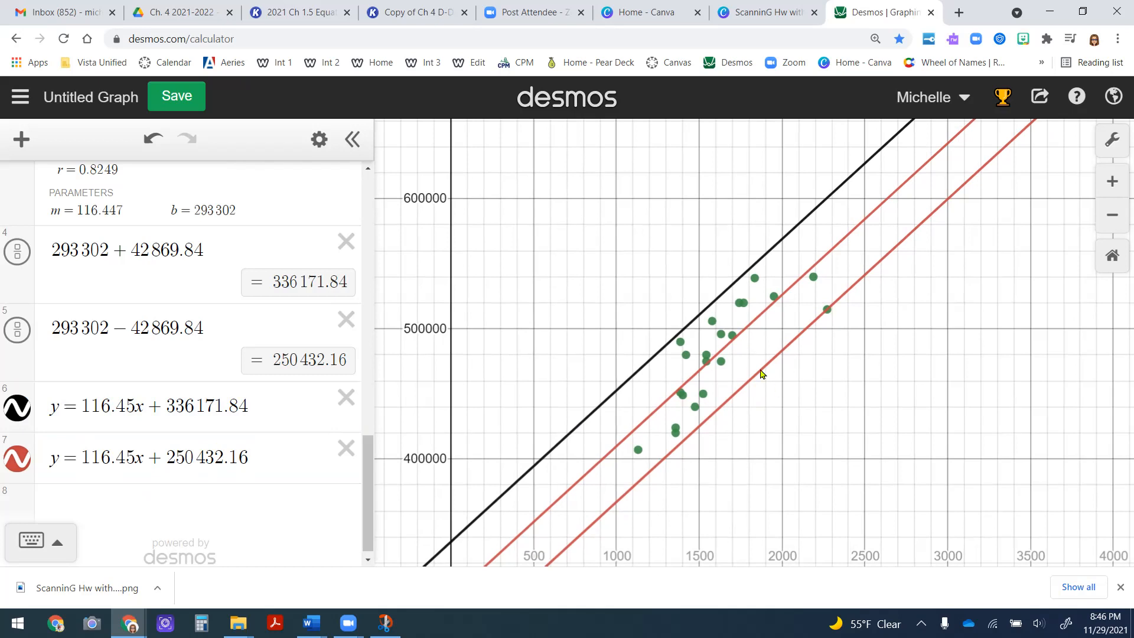
left_click(763, 256)
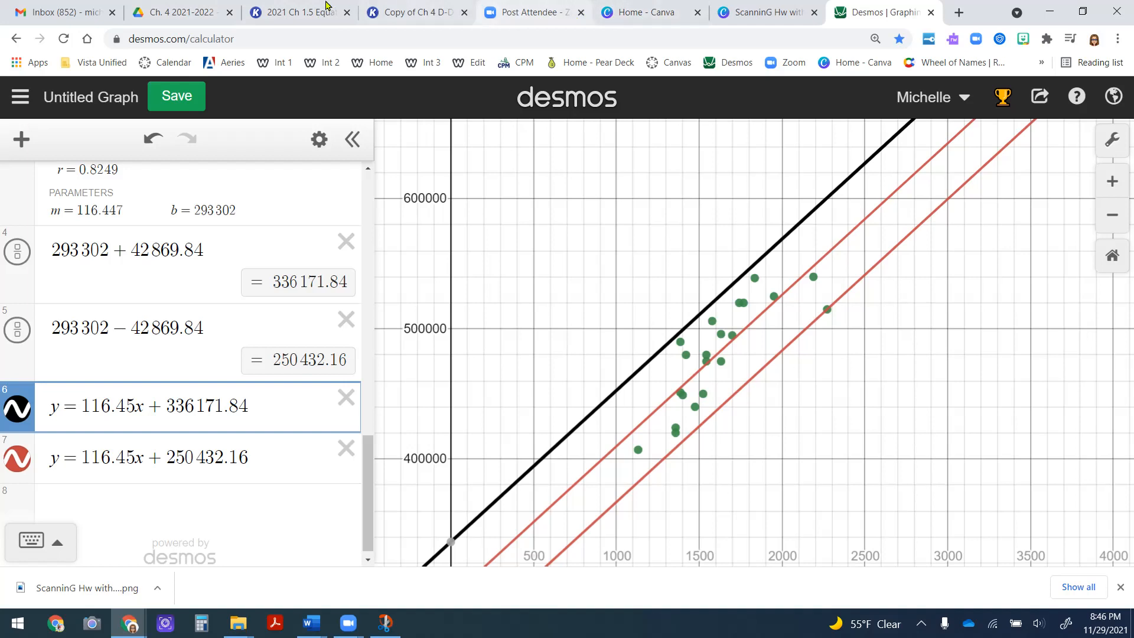
- Switch to the Ch 4 D-Day #2 worksheet in Kami and go to questions j and k
left_click(293, 13)
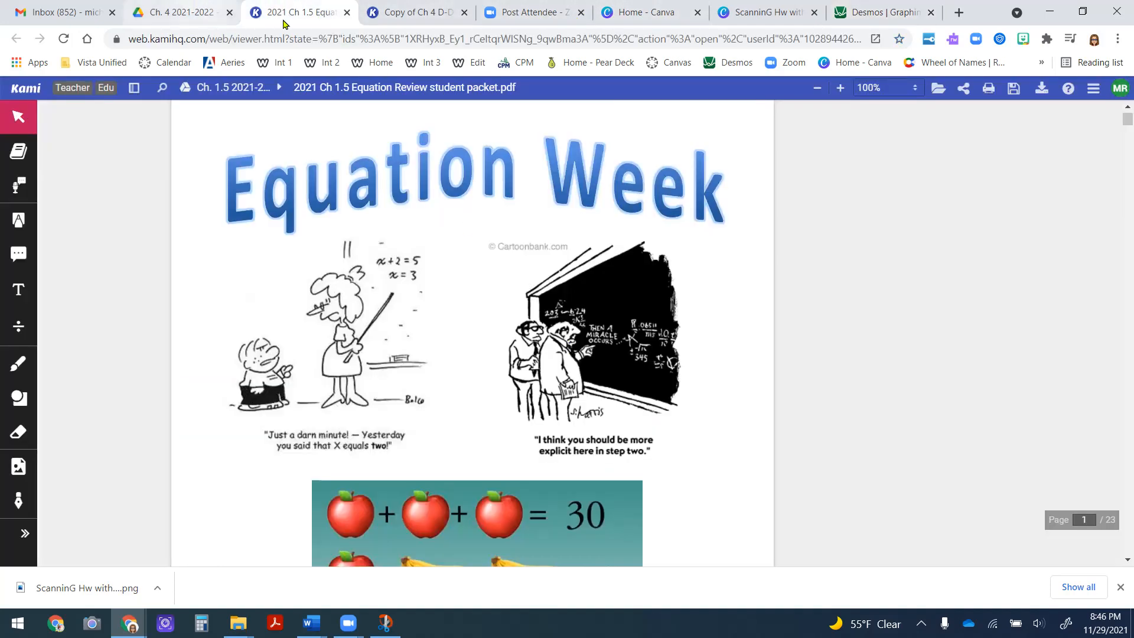
left_click(414, 11)
scroll(831, 325, "down", 1)
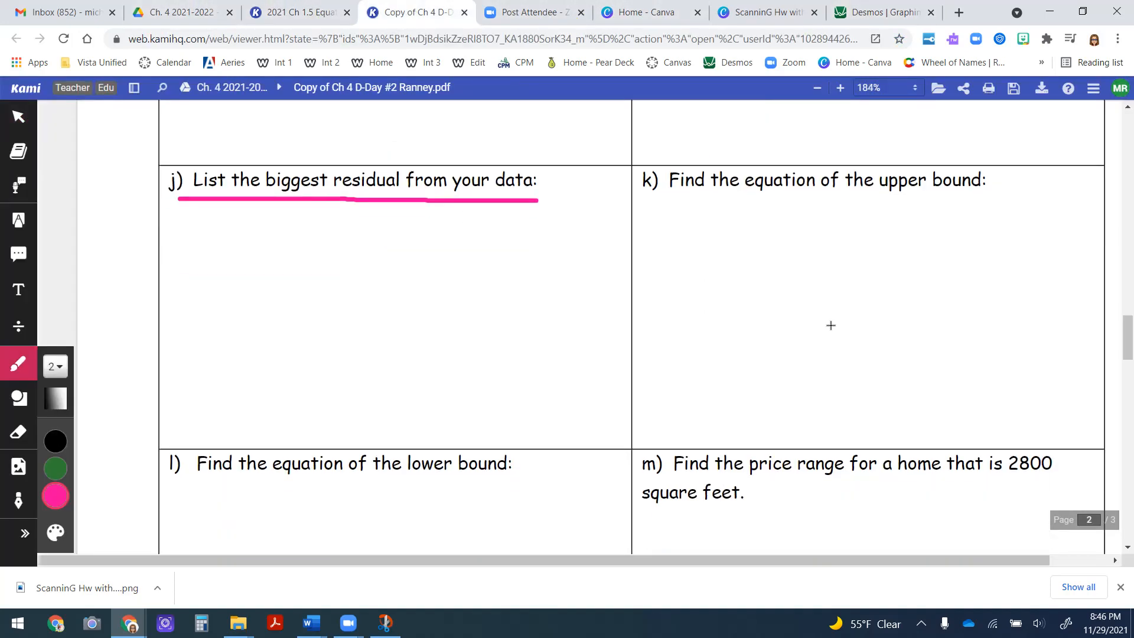
- Underline the upper bound and lower bound prompts in questions k and l in pink, and circle 2800 in question m
left_click_drag(669, 194, 997, 195)
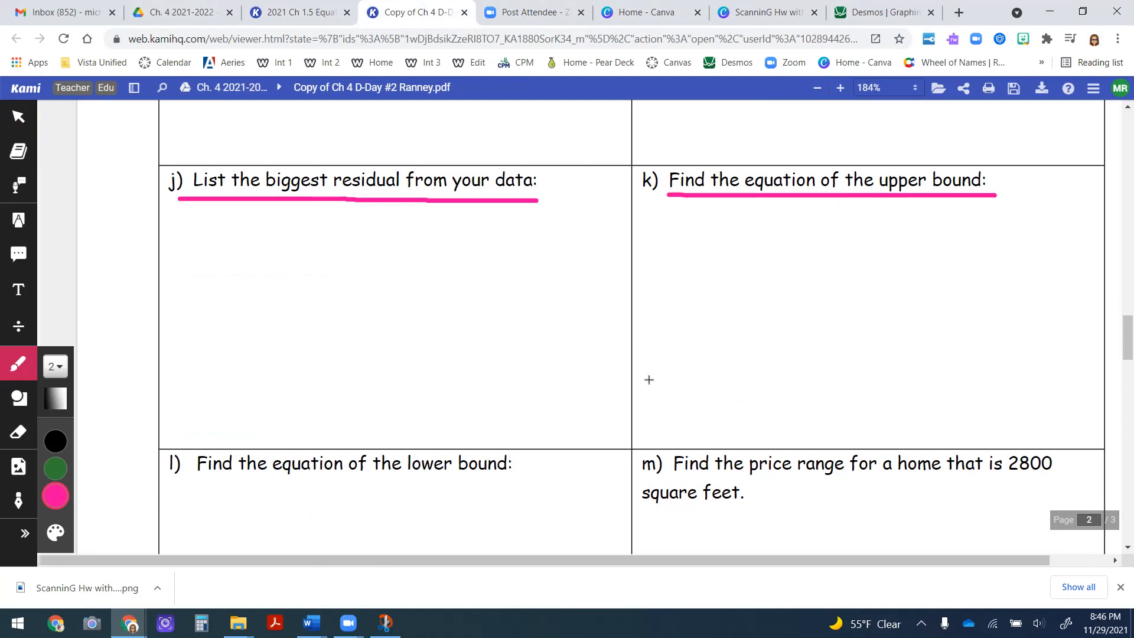
left_click_drag(194, 477, 485, 479)
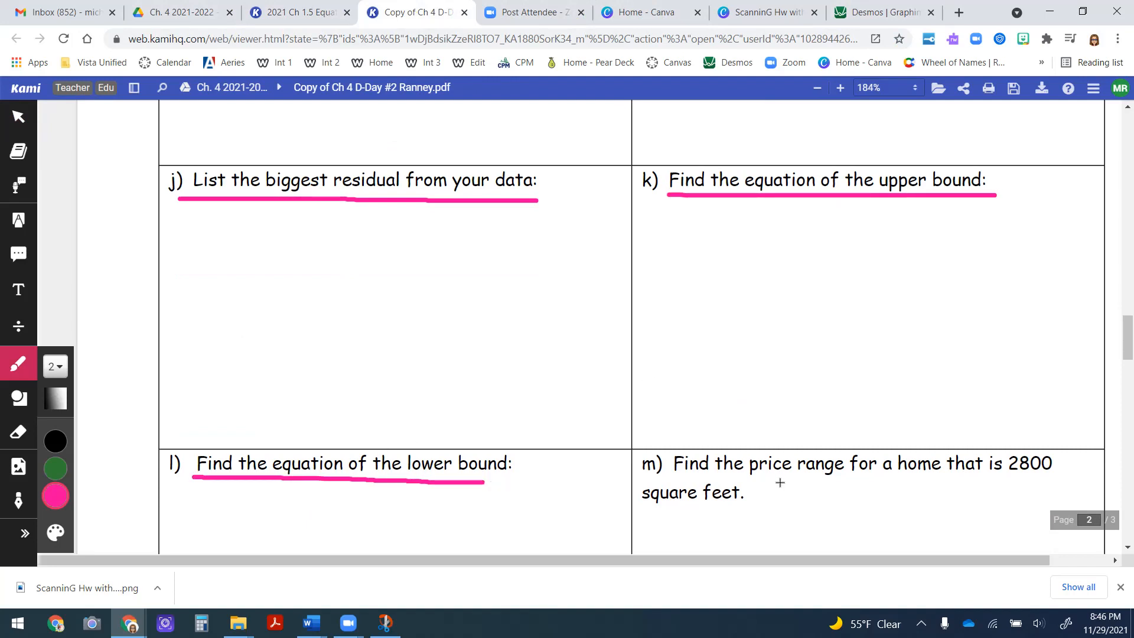
scroll(779, 407, "down", 1)
mouse_move(1050, 376)
left_mouse_down()
mouse_move(991, 392)
mouse_move(1051, 411)
mouse_move(1073, 388)
mouse_move(1040, 372)
left_mouse_up()
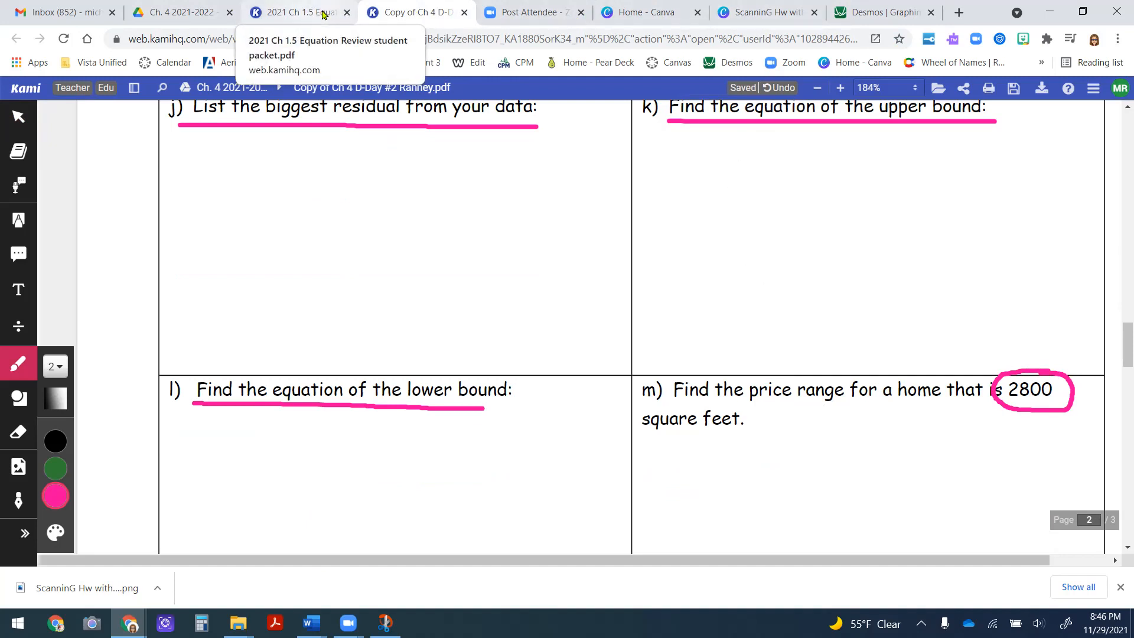
- Switch to the Desmos graph and evaluate the upper bound at 2800 square feet in a new expression, 116.45(2800) + 336171.84
left_click(872, 13)
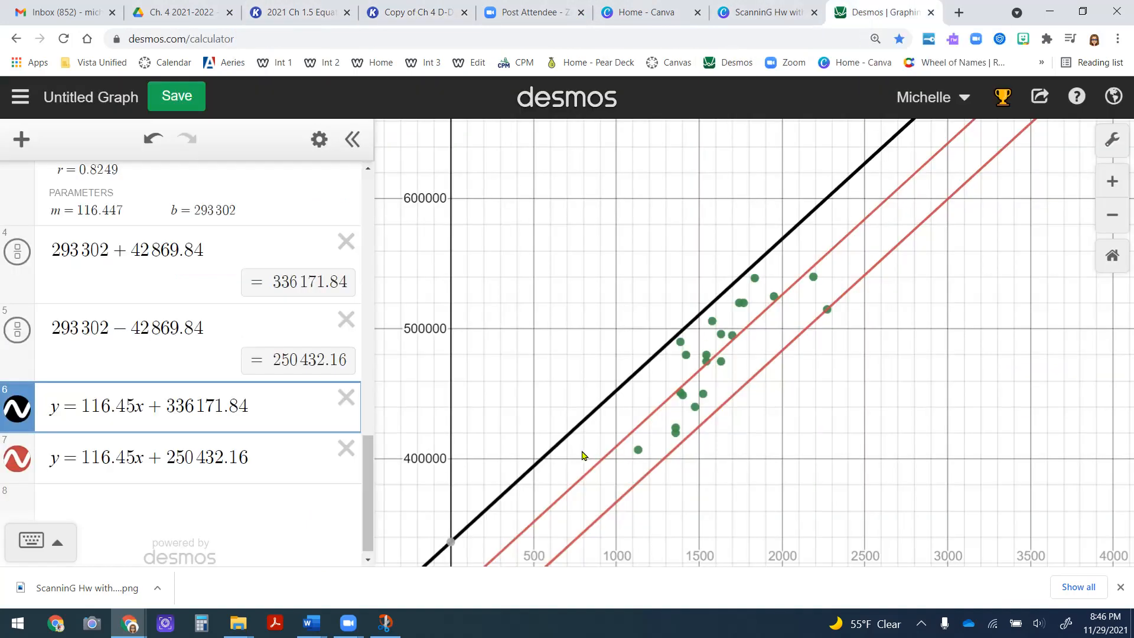
scroll(275, 462, "down", 1)
left_click_drag(263, 392, 81, 393)
key("ctrl+c")
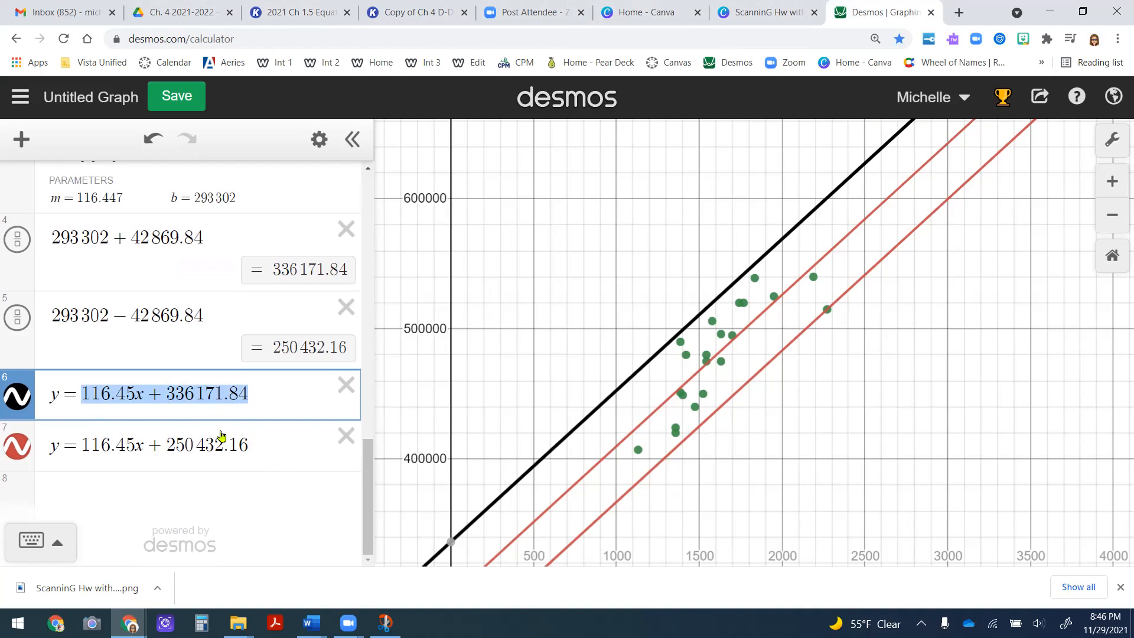
left_click(119, 486)
key("ctrl+v")
left_click(106, 458)
key("BackSpace")
type("(2800)")
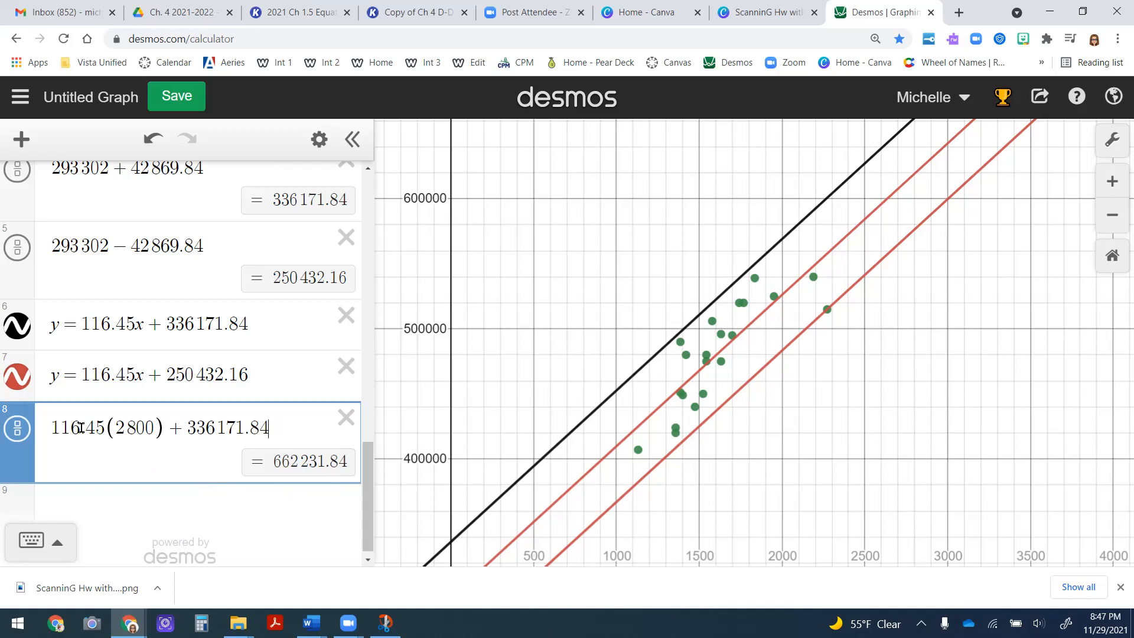
- Copy the 2800-square-foot upper bound calculation into a new expression and replace its intercept with the lower bound's 250432.16
left_click_drag(283, 430, 35, 430)
key("ctrl+c")
left_click(101, 510)
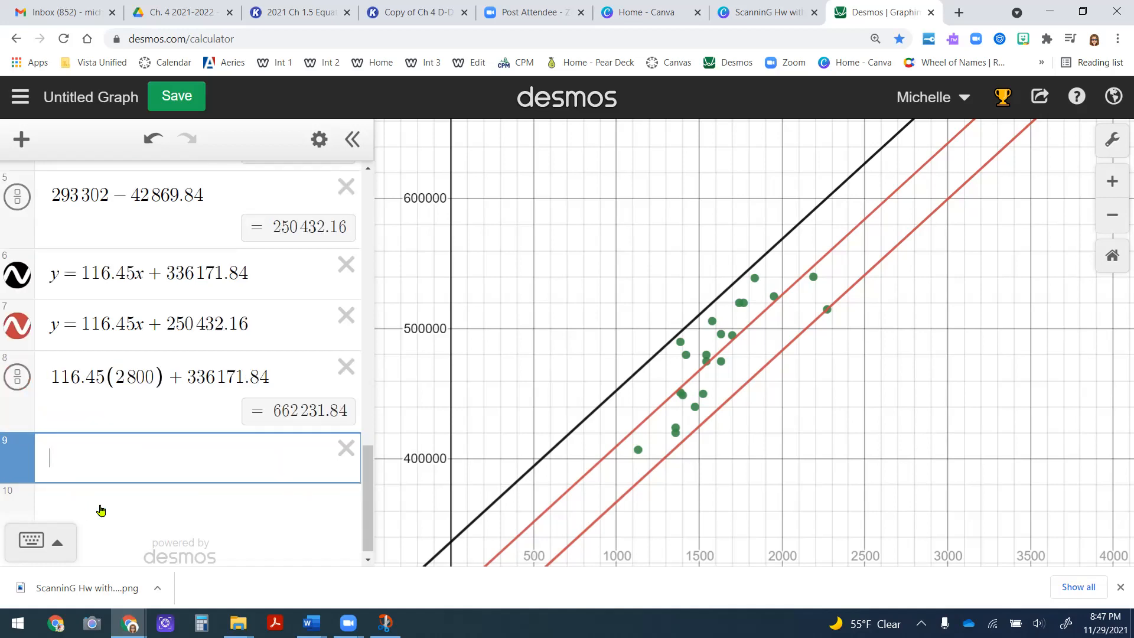
key("ctrl+v")
left_click(177, 455)
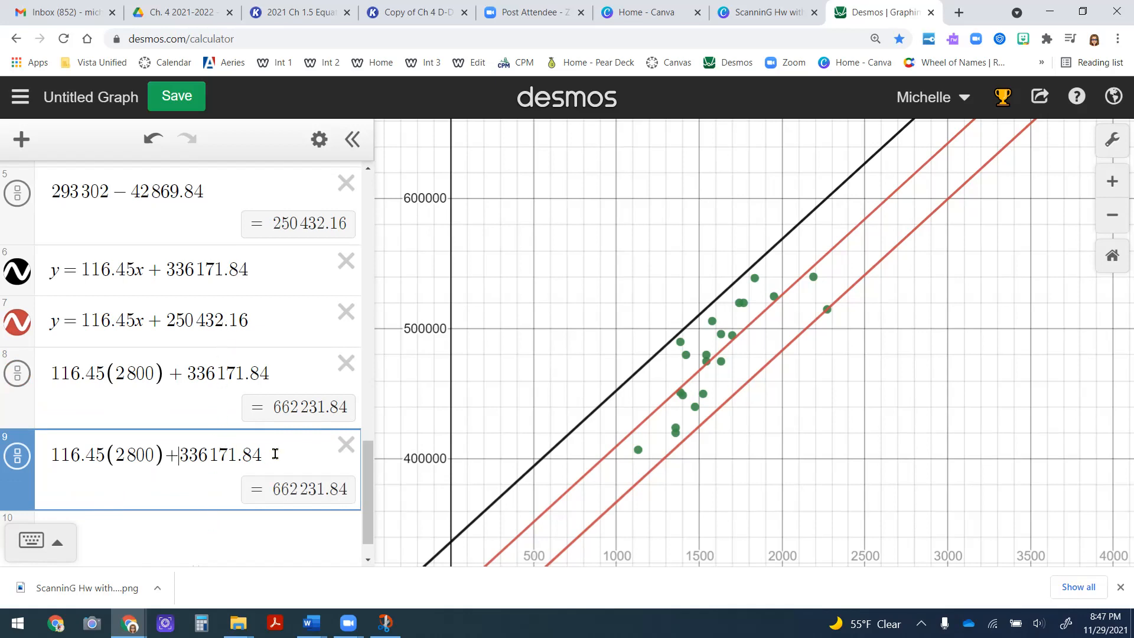
left_click_drag(212, 454, 178, 456)
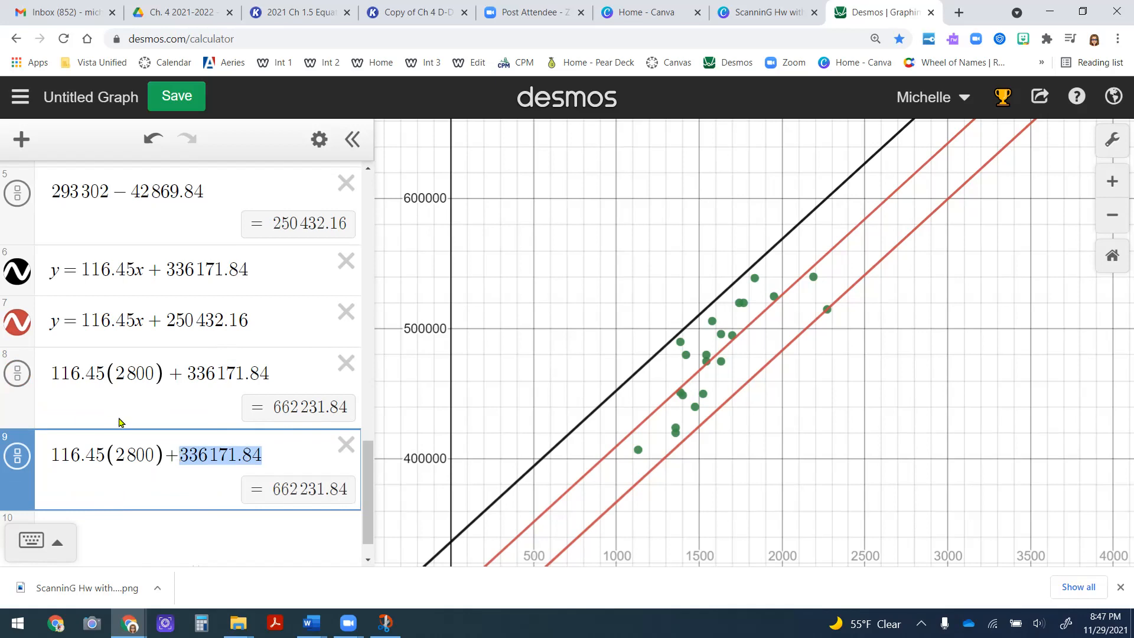
left_click_drag(249, 319, 170, 320)
key("ctrl+c")
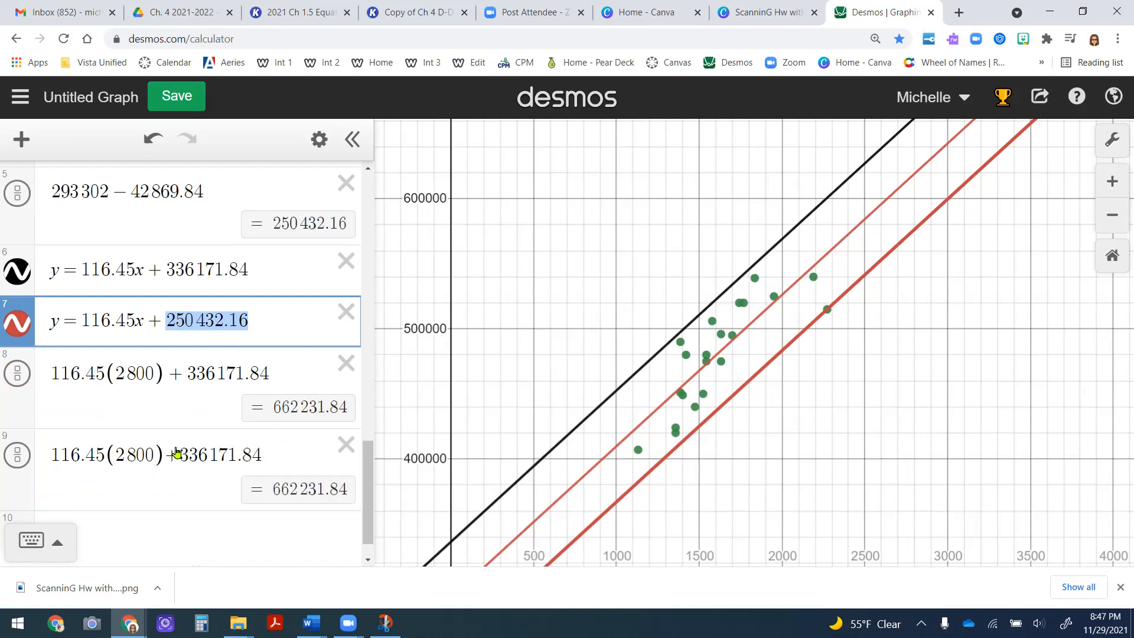
left_click_drag(262, 454, 177, 453)
key("ctrl+v")
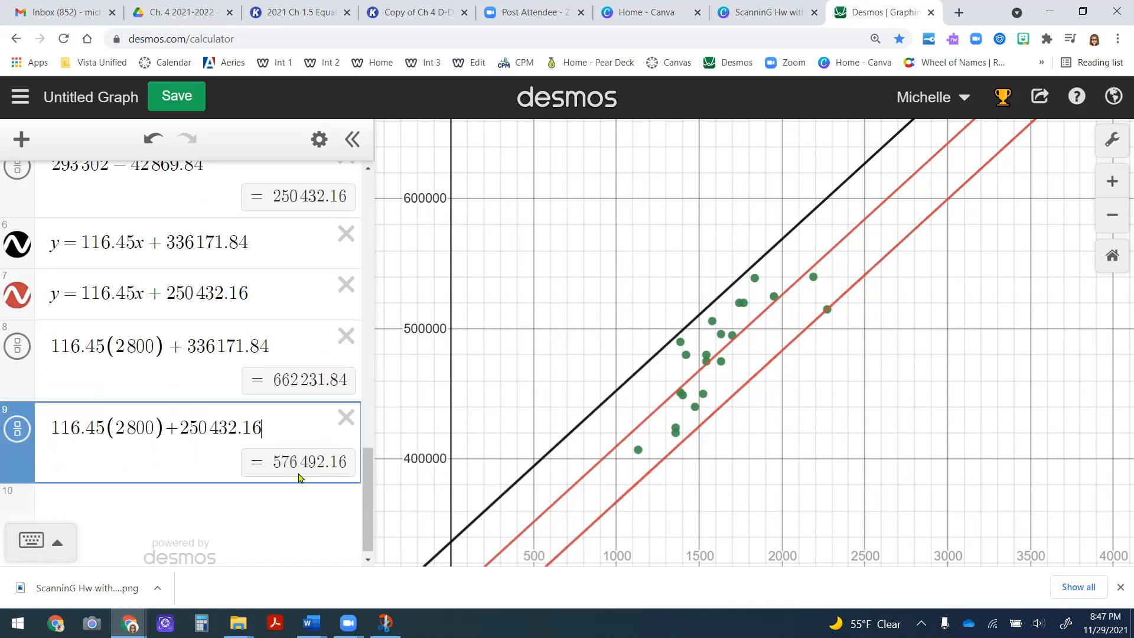